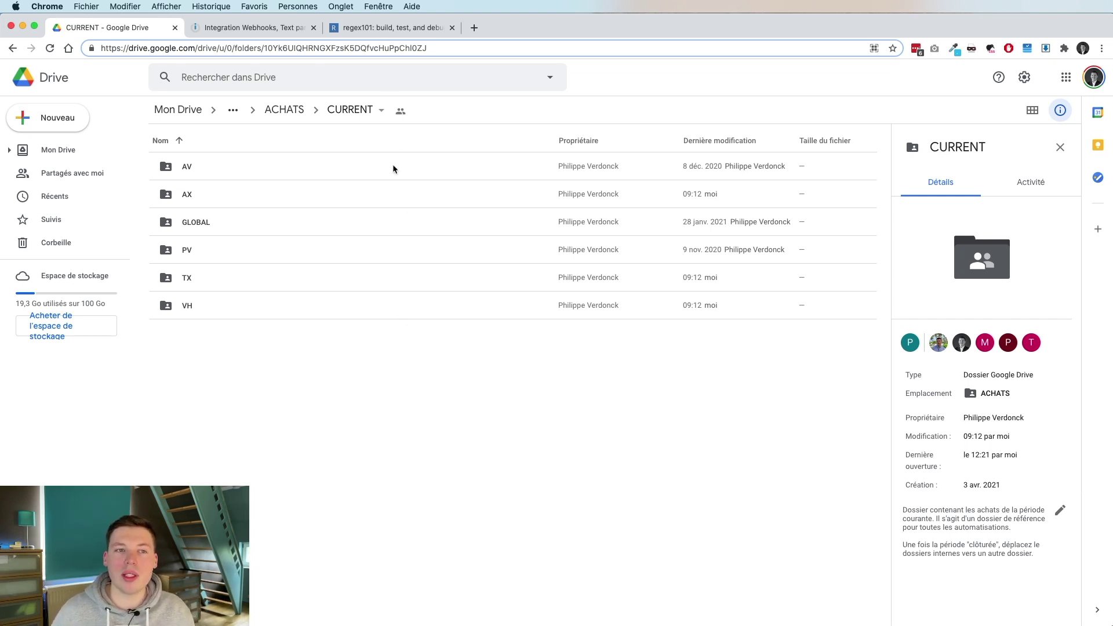
# Bring regex101 forward, where the 'journal' group captures 'tx' from the test address.
pyautogui.click(348, 29)
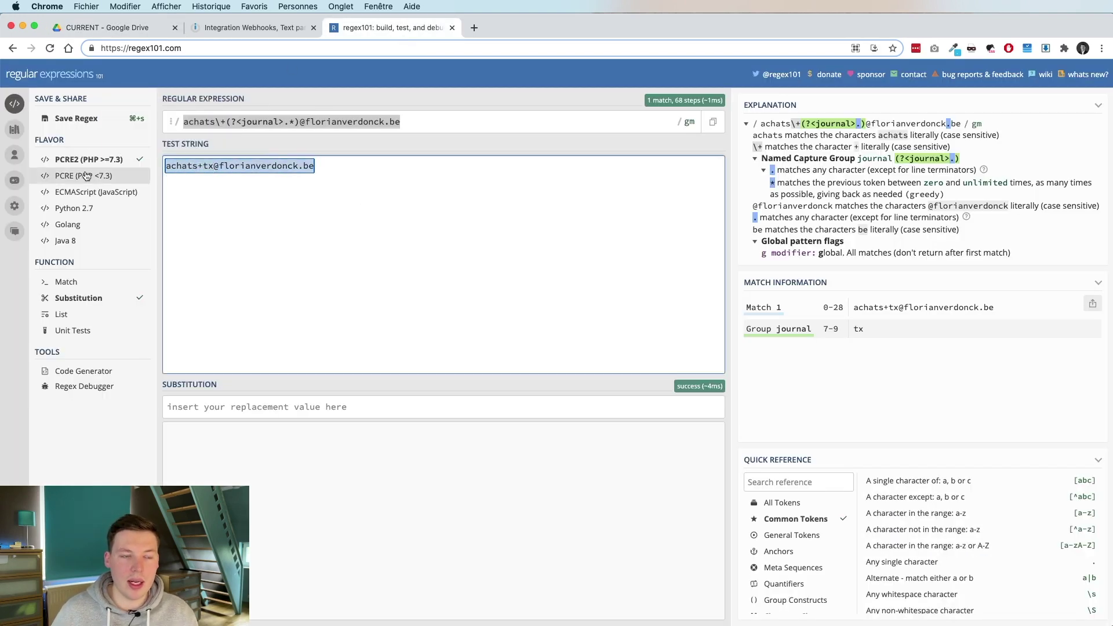
# Add a second test address tagged +xyz so the journal group captures both tx and xyz.
pyautogui.press('Right')
pyautogui.press('Return')
pyautogui.press('Return')
pyautogui.press('Return')
pyautogui.press('super+v')
pyautogui.press('Left')
pyautogui.press('Left')
pyautogui.press('Left')
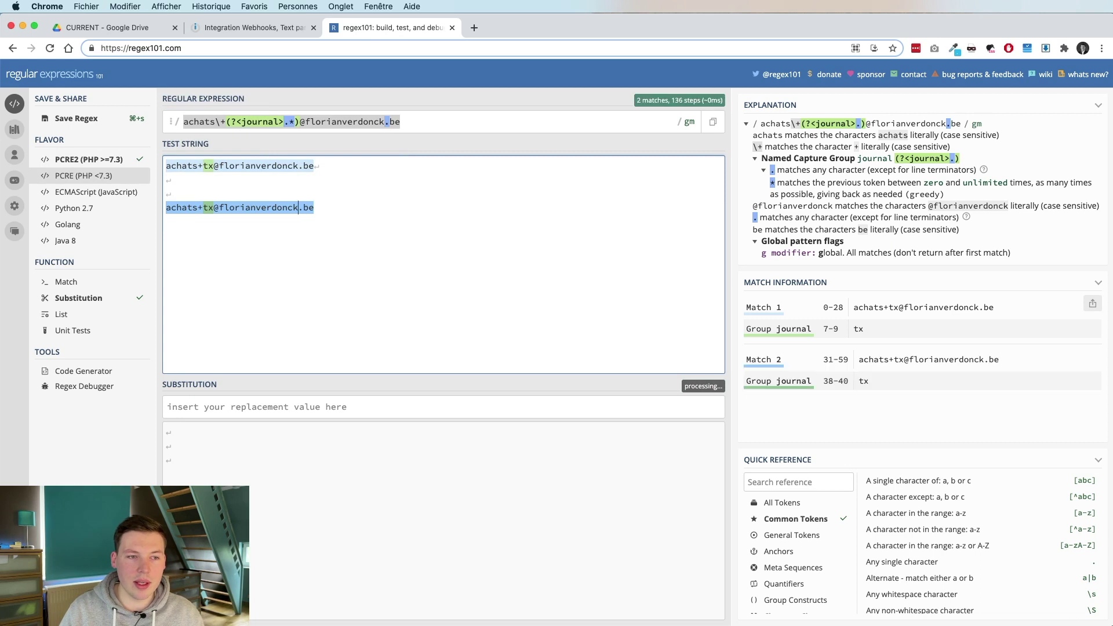
pyautogui.hotkey('alt', 'Left')
pyautogui.hotkey('alt', 'Left')
pyautogui.press('BackSpace')
pyautogui.press('BackSpace')
pyautogui.press('BackSpace')
pyautogui.press('super+Right')
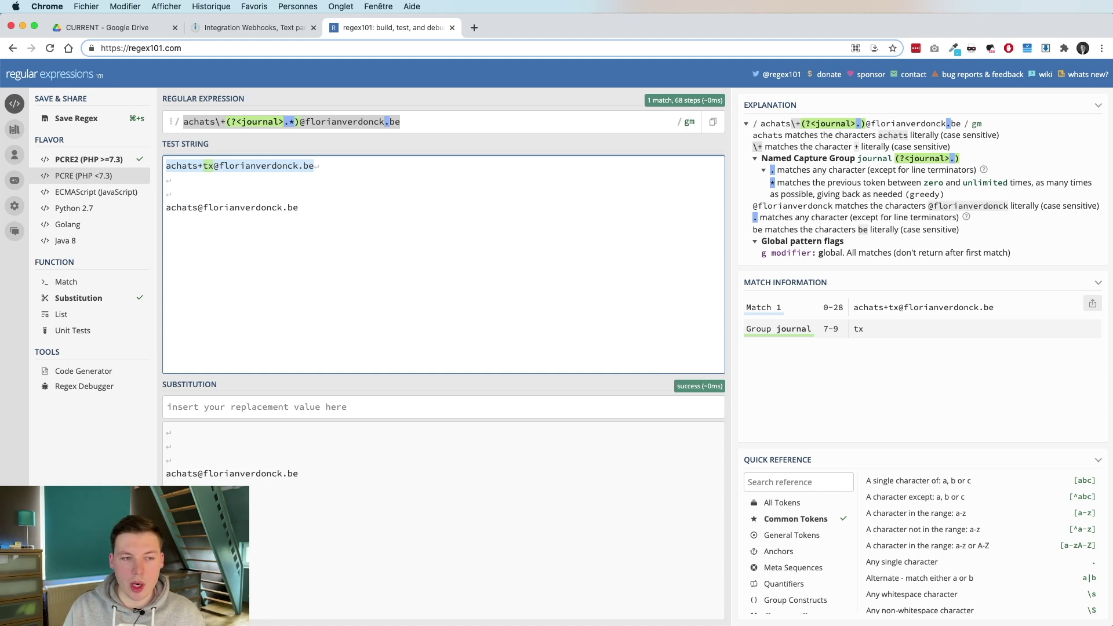
pyautogui.write('+xyz')
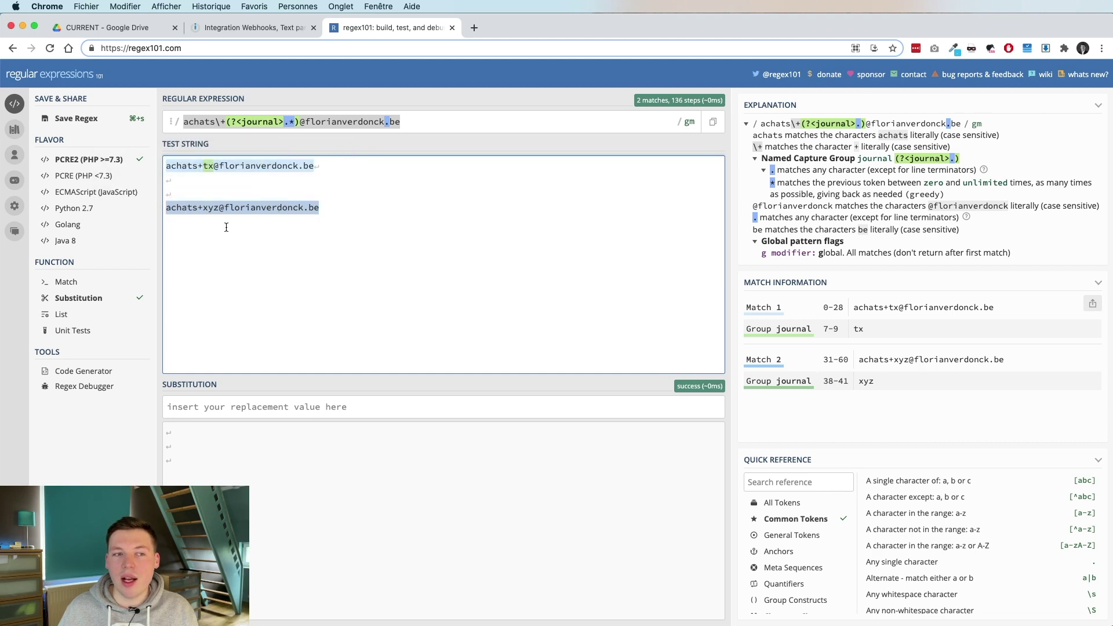
pyautogui.moveTo(166, 208)
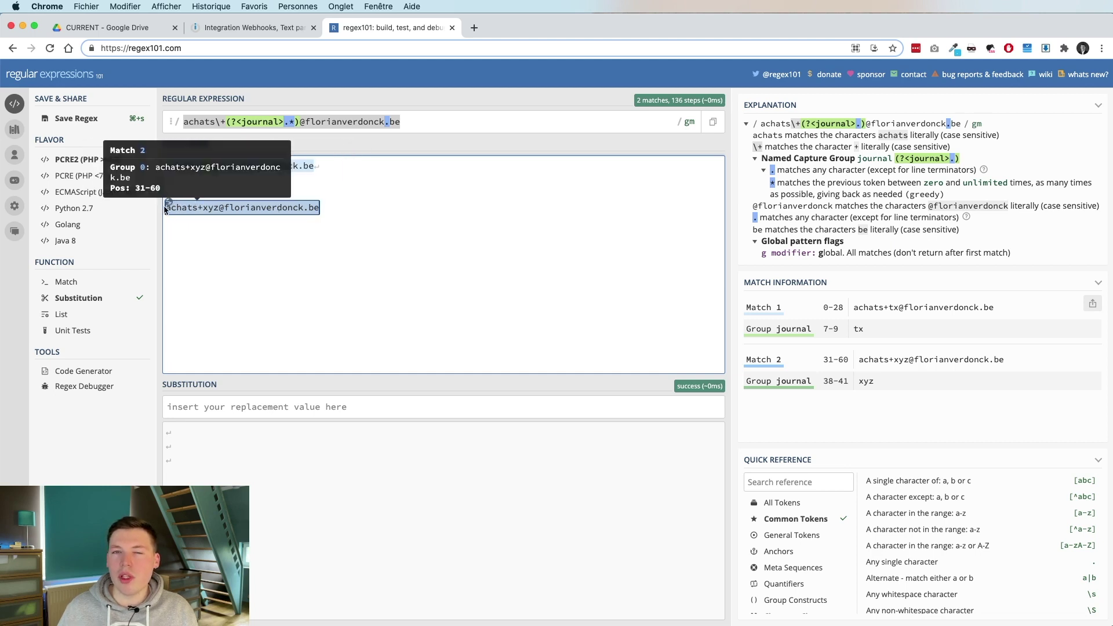
pyautogui.moveTo(218, 209)
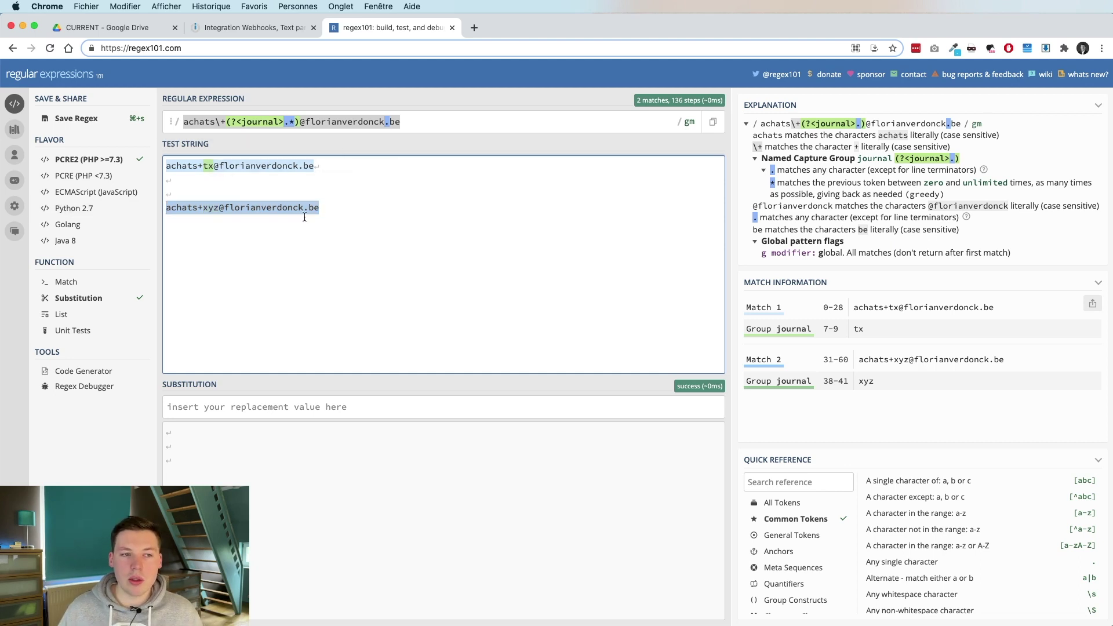
pyautogui.press('Left')
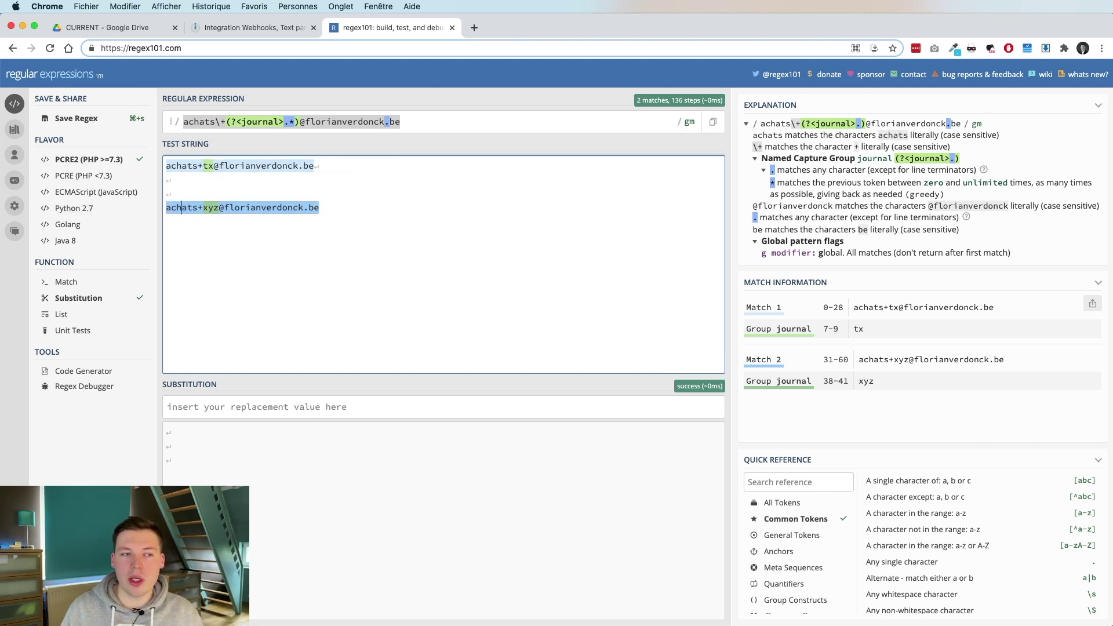
# Strip the +xyz tag and add a new achats address tagged +ax.
pyautogui.press('Right')
pyautogui.press('Right')
pyautogui.press('Right')
pyautogui.hotkey('shift', 'Right')
pyautogui.hotkey('shift', 'Right')
pyautogui.hotkey('shift', 'Right')
pyautogui.hotkey('shift', 'Right')
pyautogui.press('BackSpace')
pyautogui.press('super+Right')
pyautogui.press('Return')
pyautogui.press('Return')
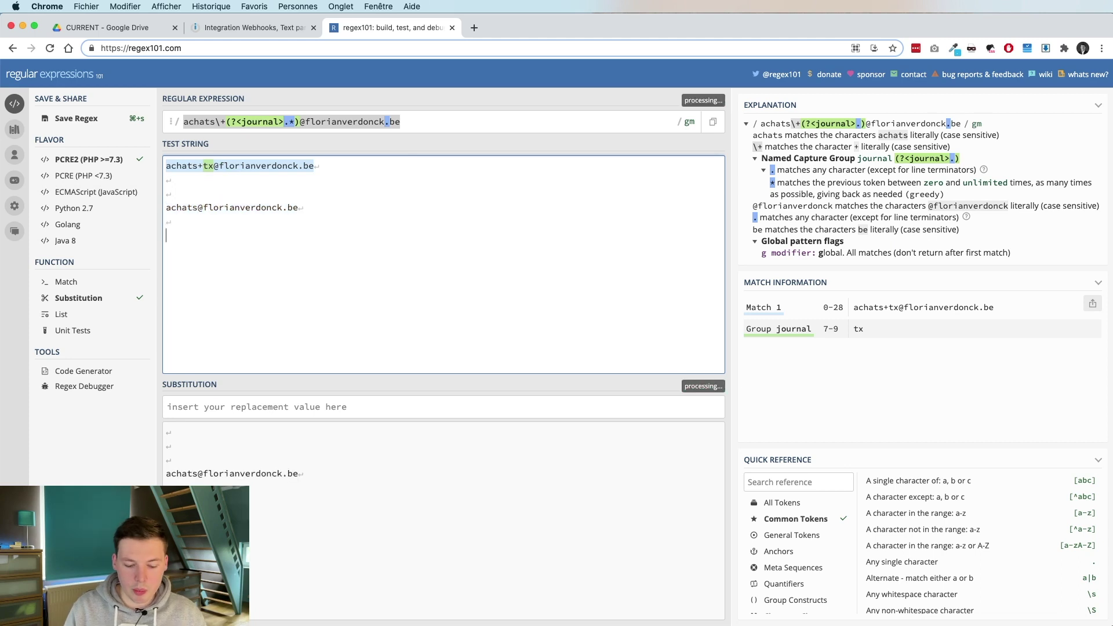
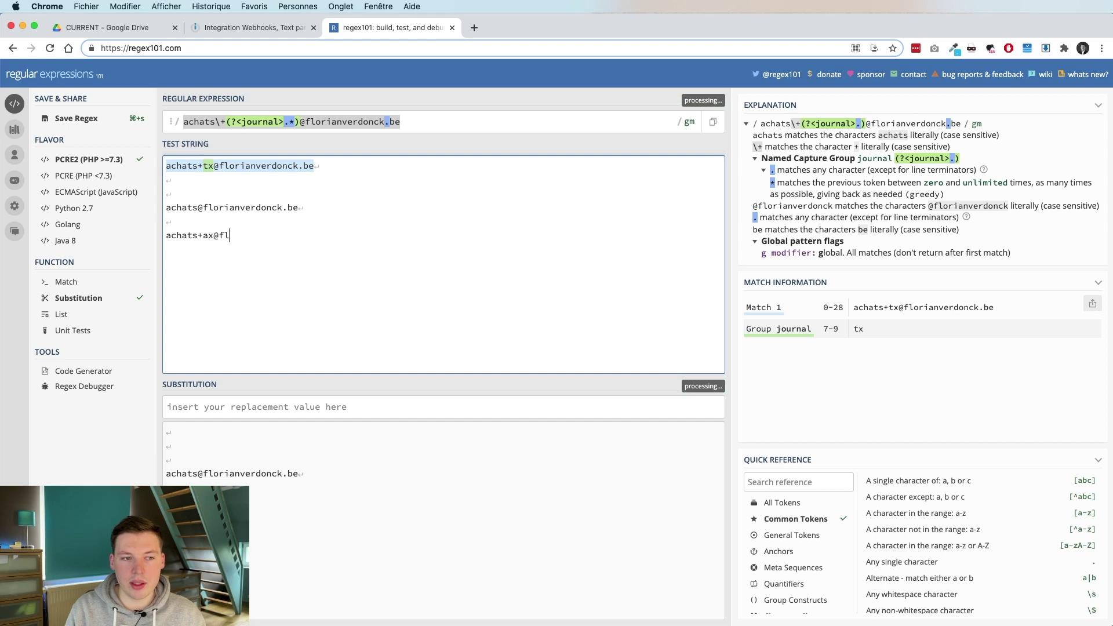
# Duplicate the ax address as a new line tagged +tx.
pyautogui.press('Return')
pyautogui.press('super+v')
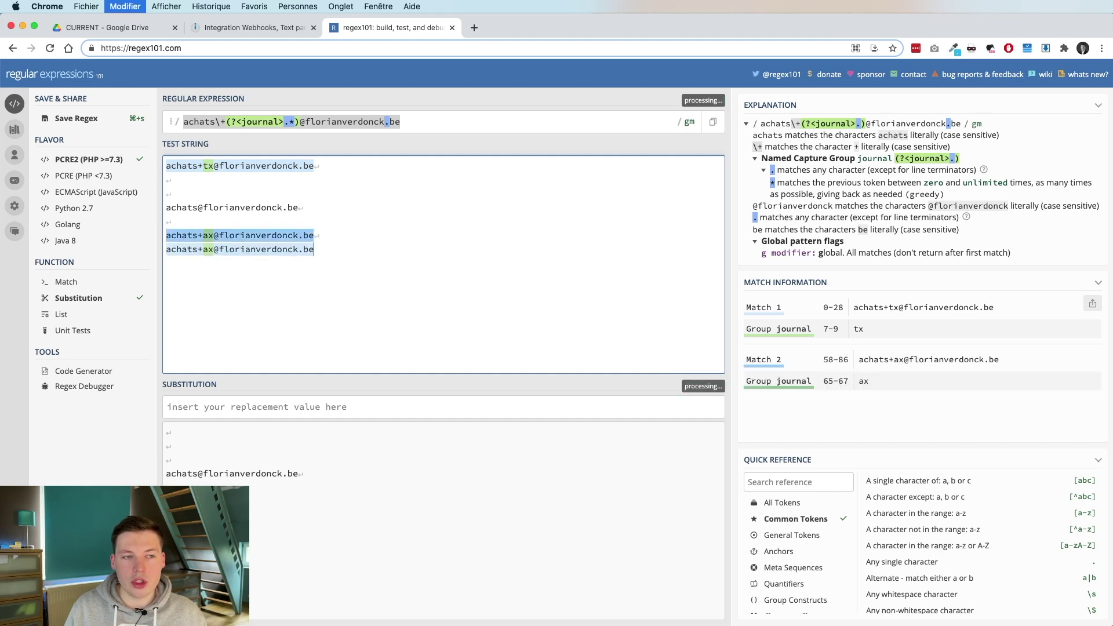
pyautogui.hotkey('alt', 'Left')
pyautogui.hotkey('alt', 'Left')
pyautogui.hotkey('alt', 'Left')
pyautogui.hotkey('alt', 'Left')
pyautogui.press('BackSpace')
pyautogui.press('BackSpace')
pyautogui.write('tx')
pyautogui.press('super+Right')
pyautogui.press('super+shift+Left')
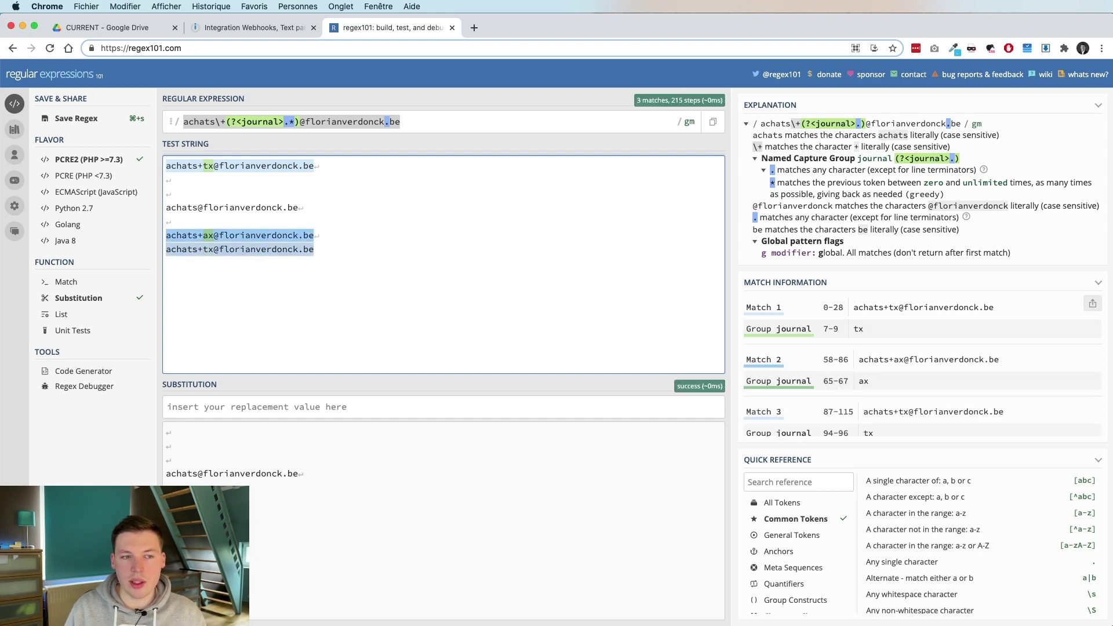
pyautogui.press('super+c')
# Add a +pv tagged copy and review the tx and ax lines, giving four matches.
pyautogui.press('Right')
pyautogui.press('Return')
pyautogui.press('super+v')
pyautogui.hotkey('alt', 'Left')
pyautogui.hotkey('alt', 'Left')
pyautogui.hotkey('alt', 'Left')
pyautogui.hotkey('alt', 'Left')
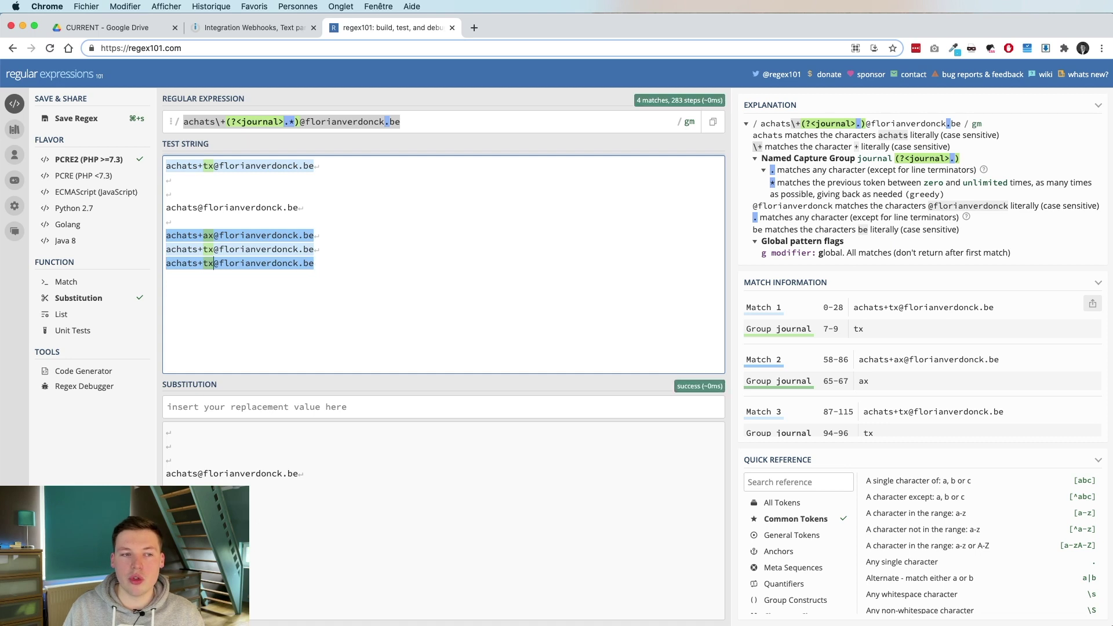
pyautogui.press('BackSpace')
pyautogui.press('BackSpace')
pyautogui.write('pv')
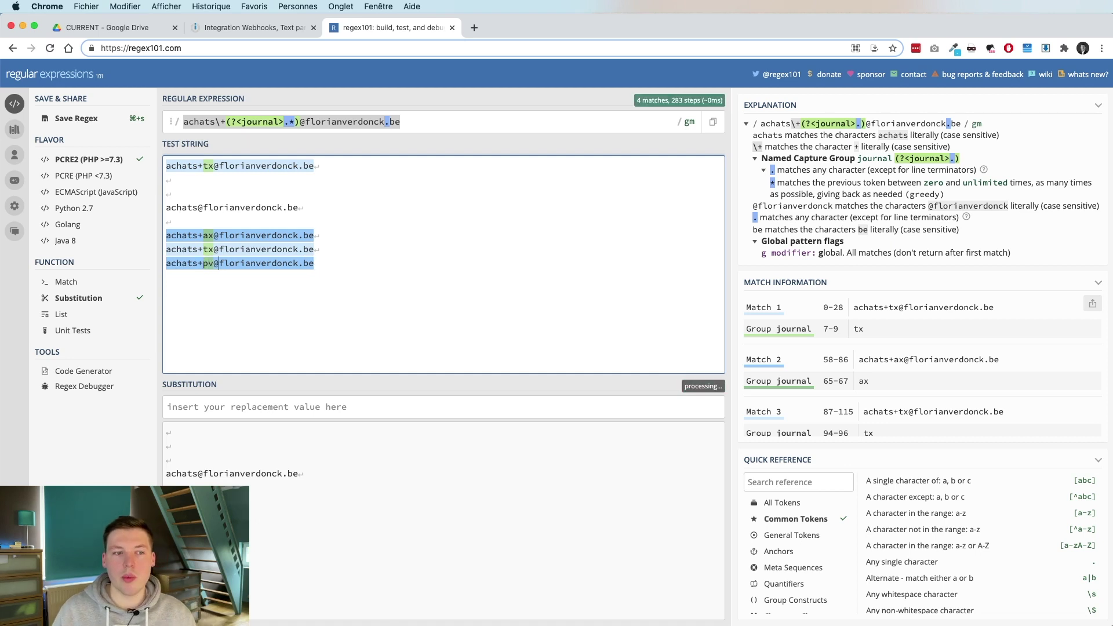
pyautogui.press('Up')
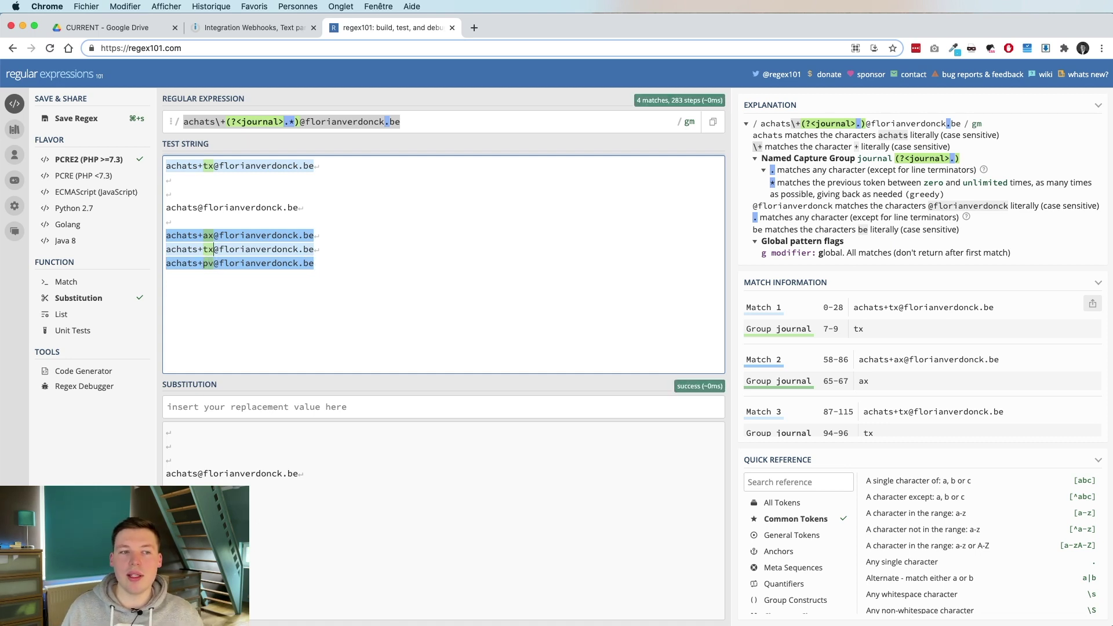
pyautogui.press('Down')
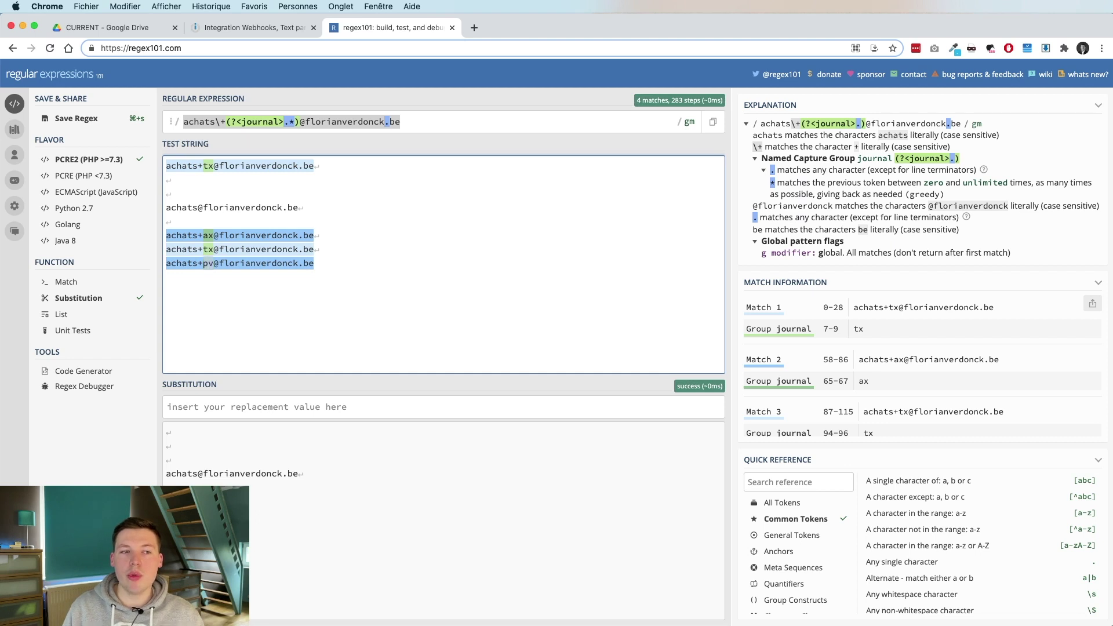
pyautogui.press('Left')
pyautogui.press('Left')
pyautogui.press('Up')
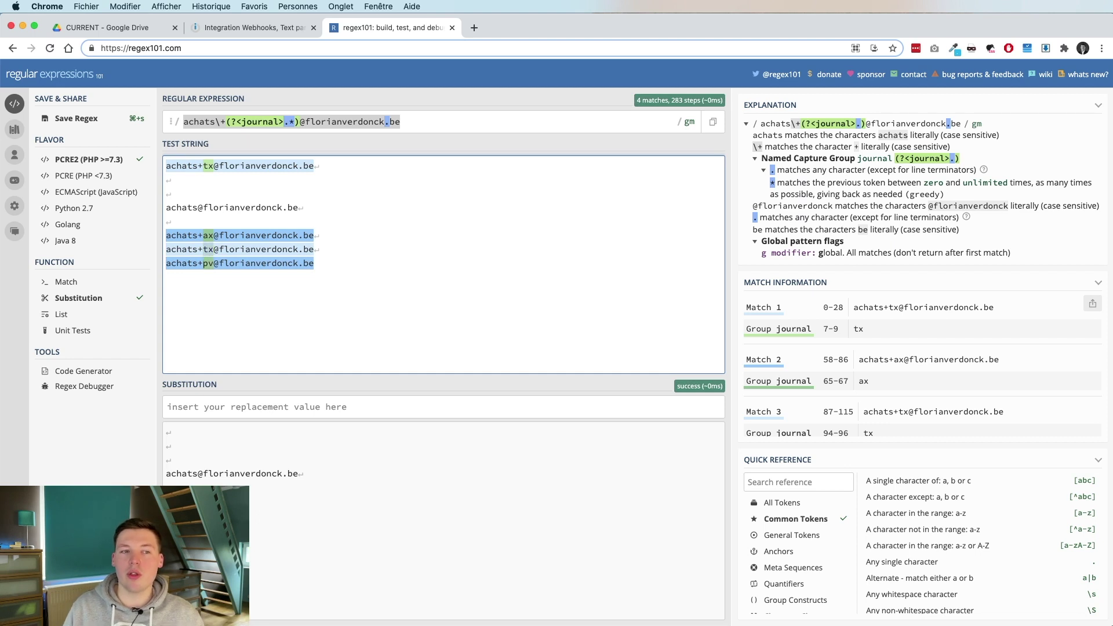
pyautogui.press('Up')
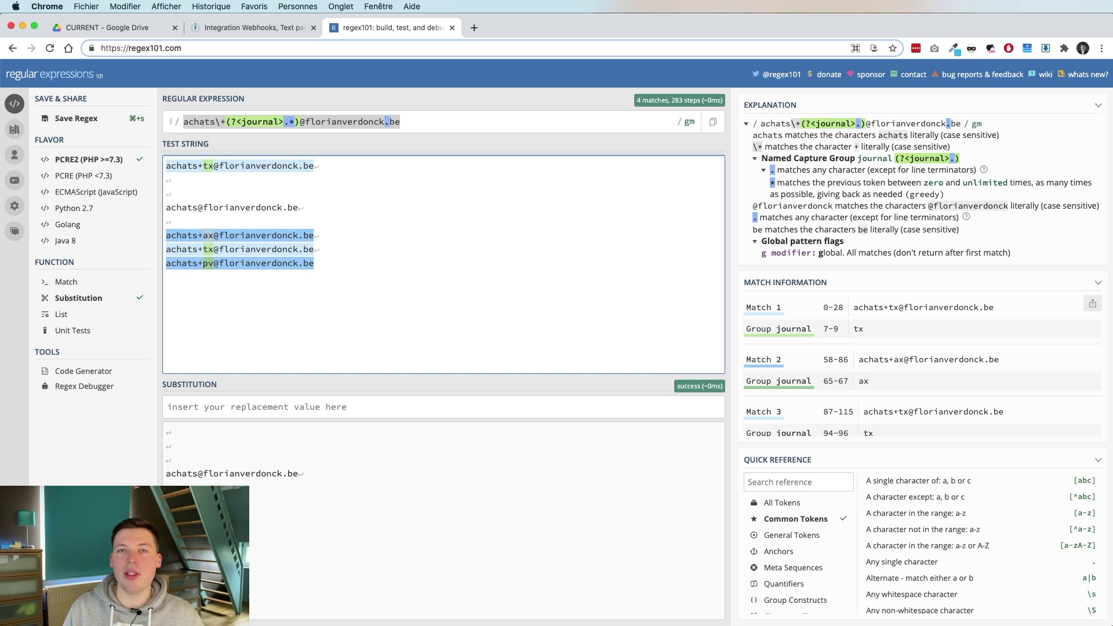
pyautogui.press('Right')
pyautogui.press('Right')
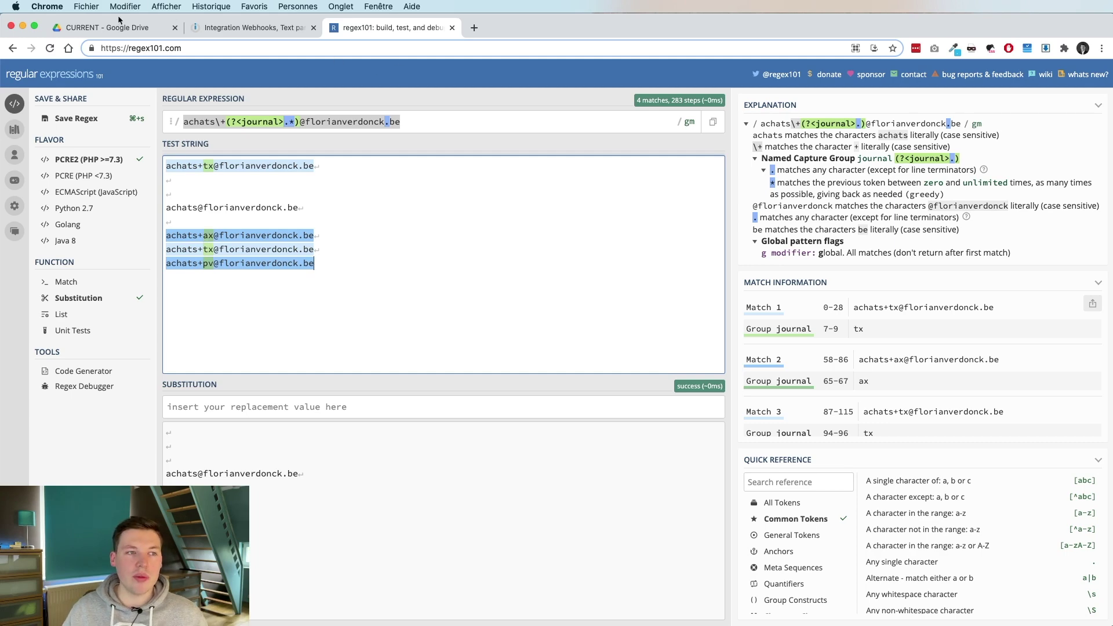
pyautogui.click(120, 23)
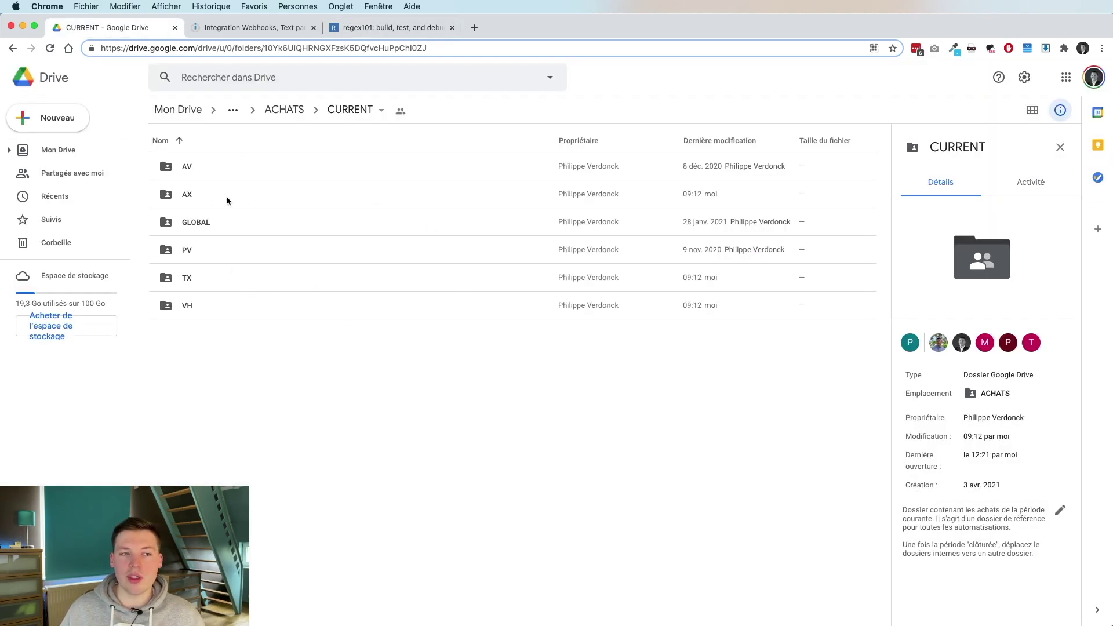
pyautogui.click(212, 187)
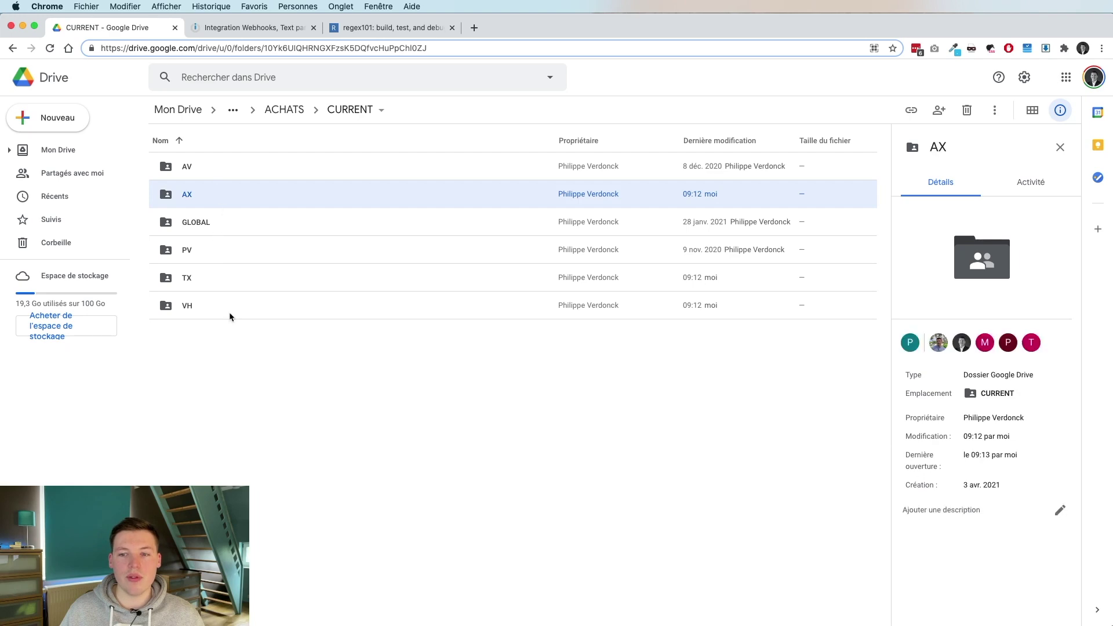
pyautogui.click(267, 371)
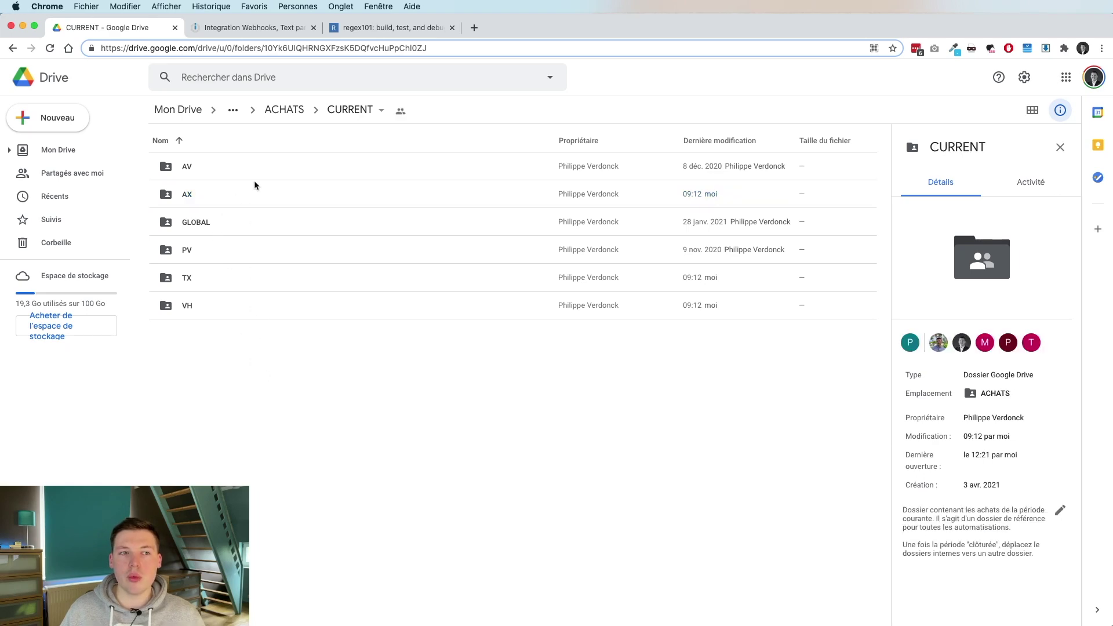
pyautogui.click(370, 29)
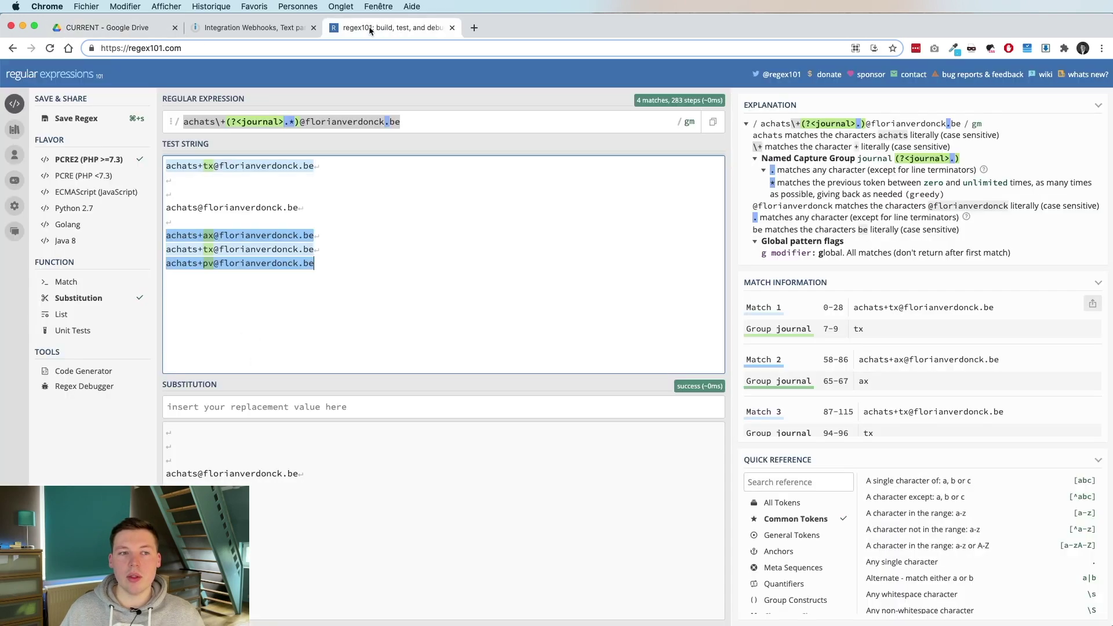
# Leave the untagged test address unchanged and return to the five-module Integromat scenario.
pyautogui.click(306, 210)
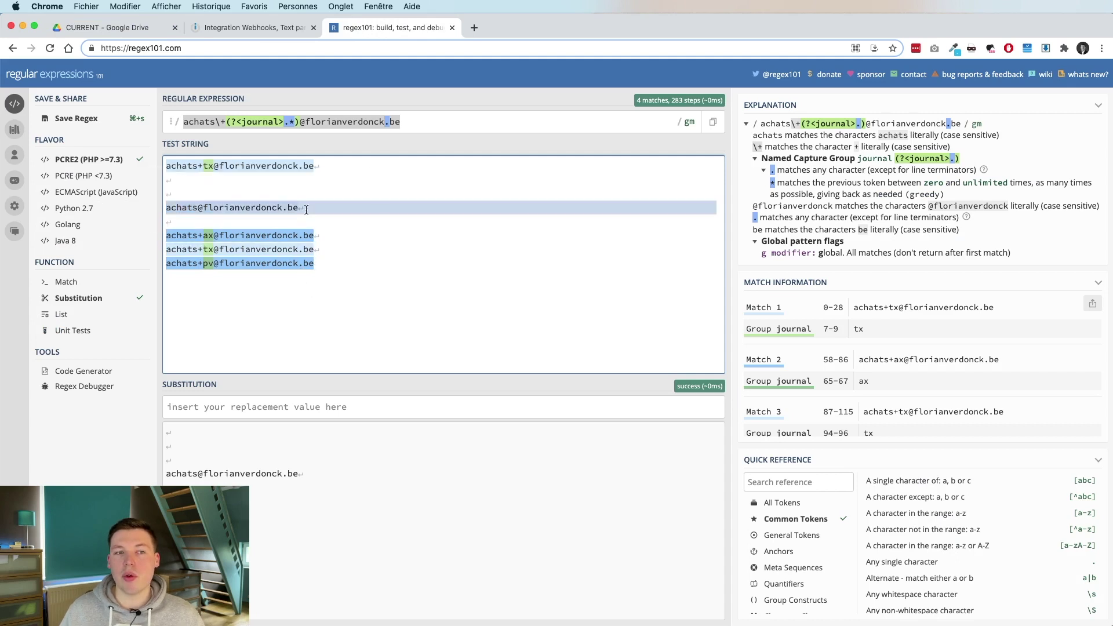
pyautogui.click(380, 209)
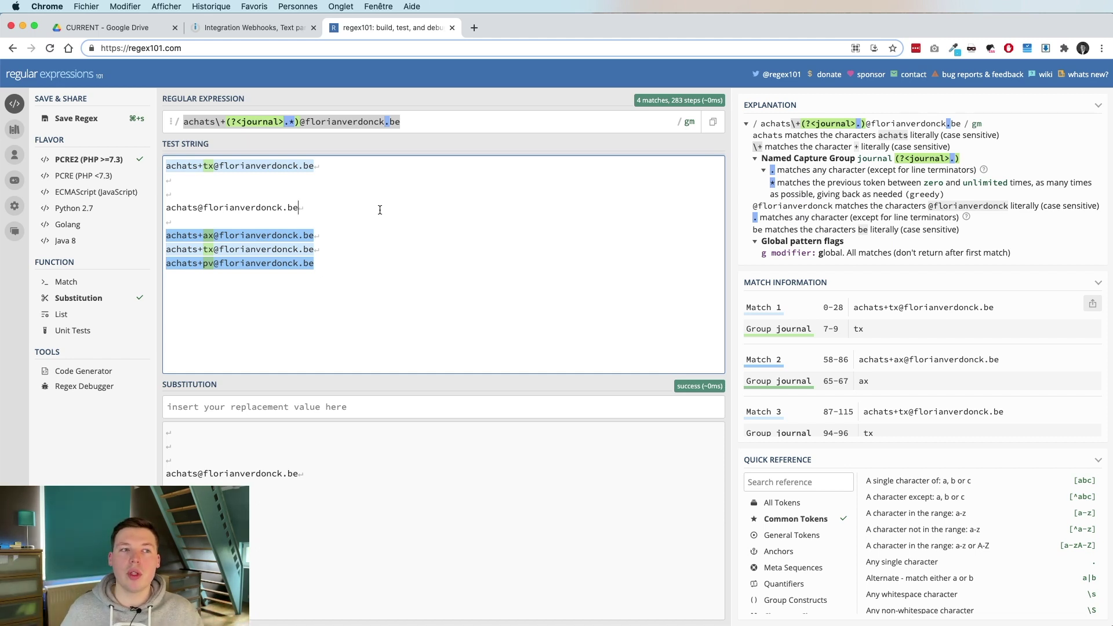
pyautogui.click(277, 27)
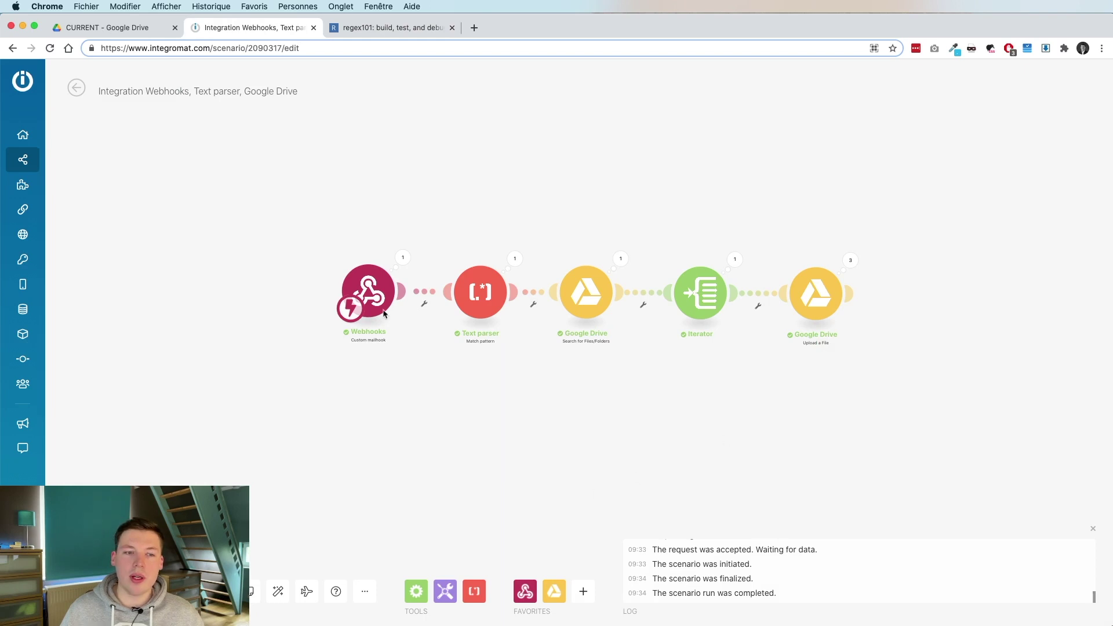
# Add a Webhooks Custom mailhook module below the existing chain.
pyautogui.moveTo(513, 425); pyautogui.dragTo(575, 304)
pyautogui.rightClick(487, 325)
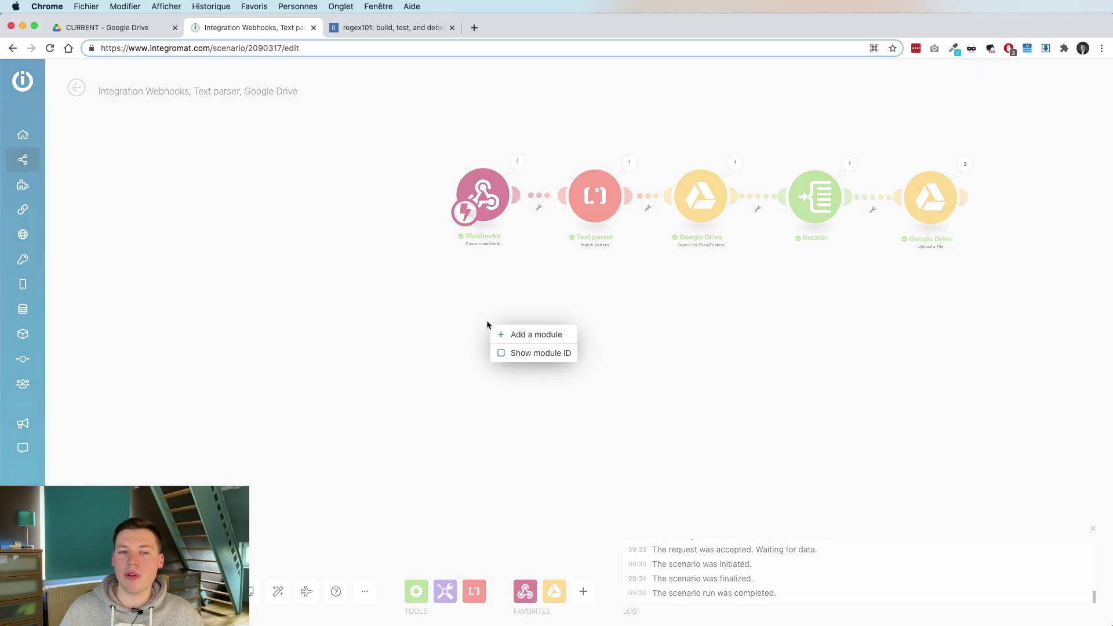
pyautogui.click(499, 333)
pyautogui.click(484, 316)
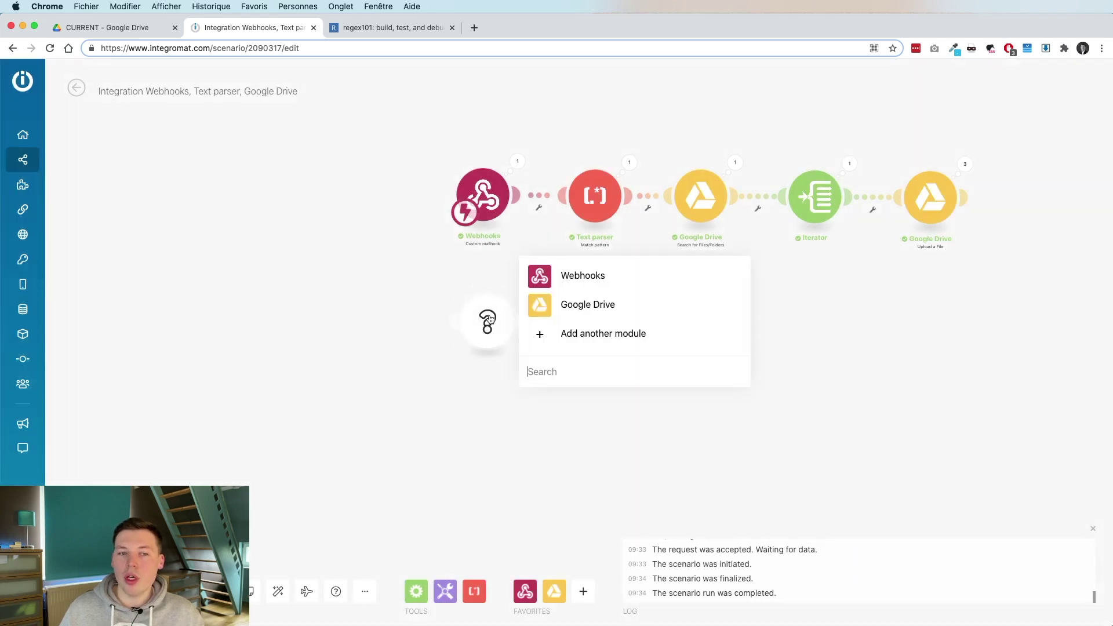
pyautogui.click(585, 277)
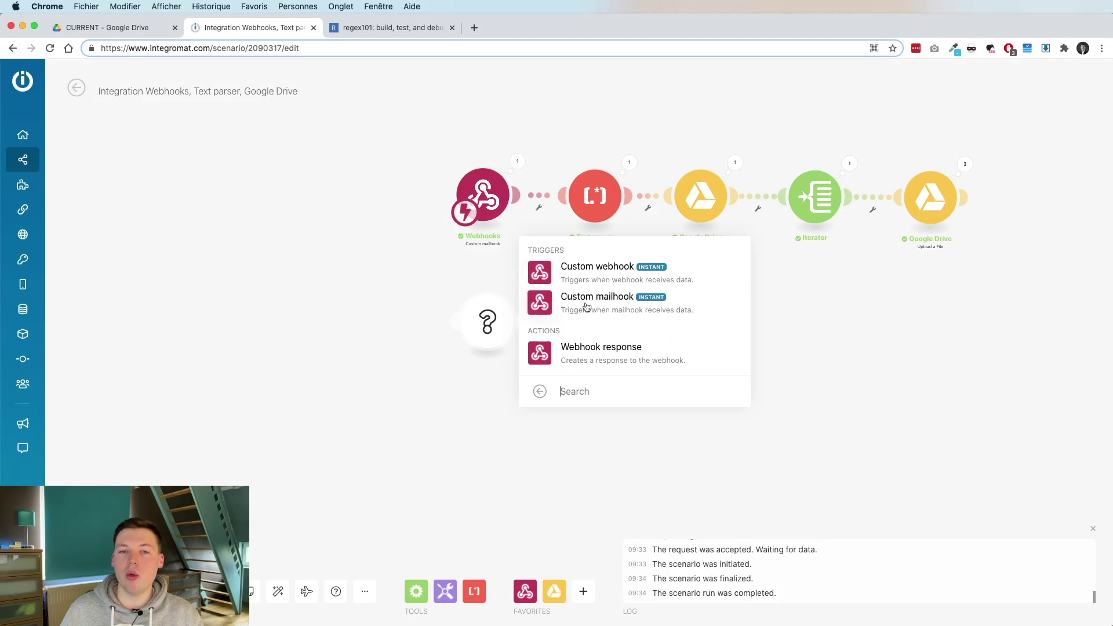
pyautogui.click(579, 303)
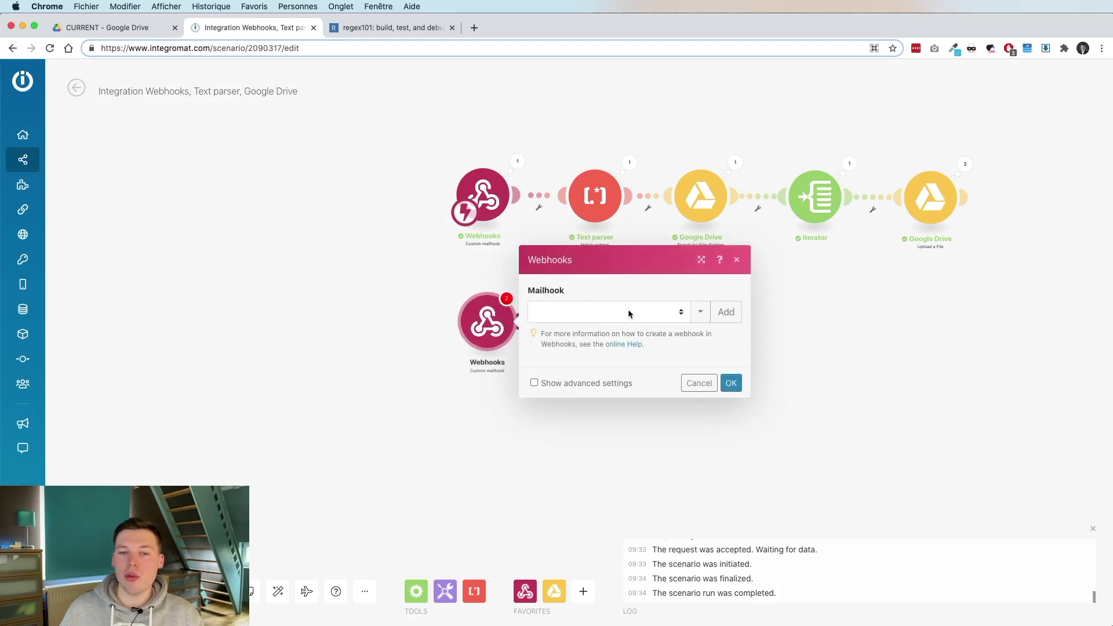
# Create and save a mailhook named TEST MAILHOOK, copy its address, and cancel.
pyautogui.click(726, 311)
pyautogui.tripleClick(902, 317)
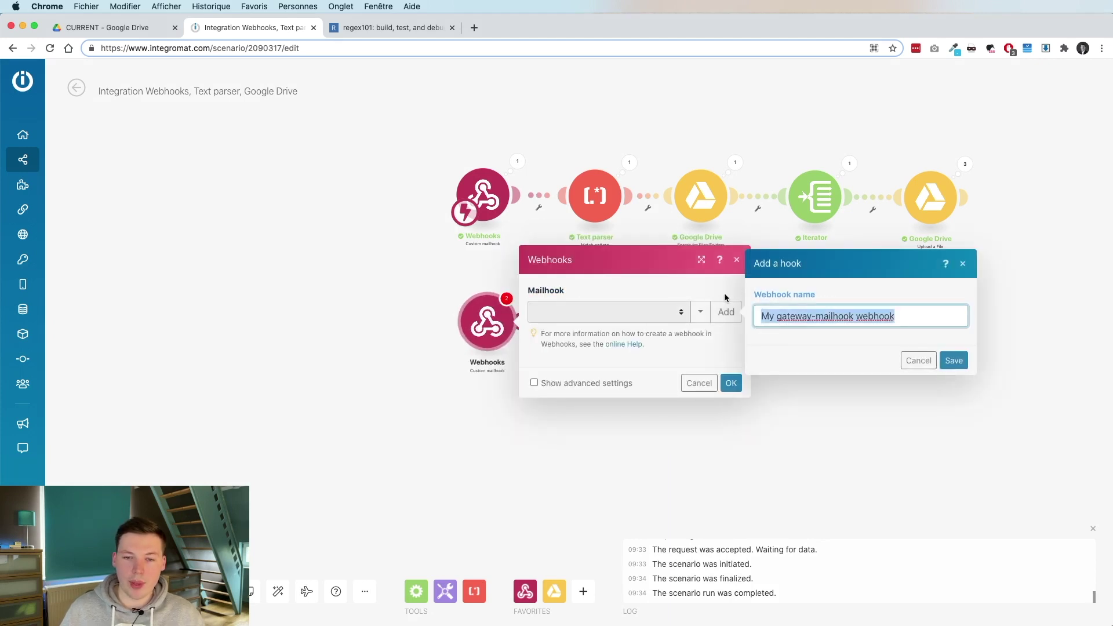
pyautogui.write('TEST MAILHOOK')
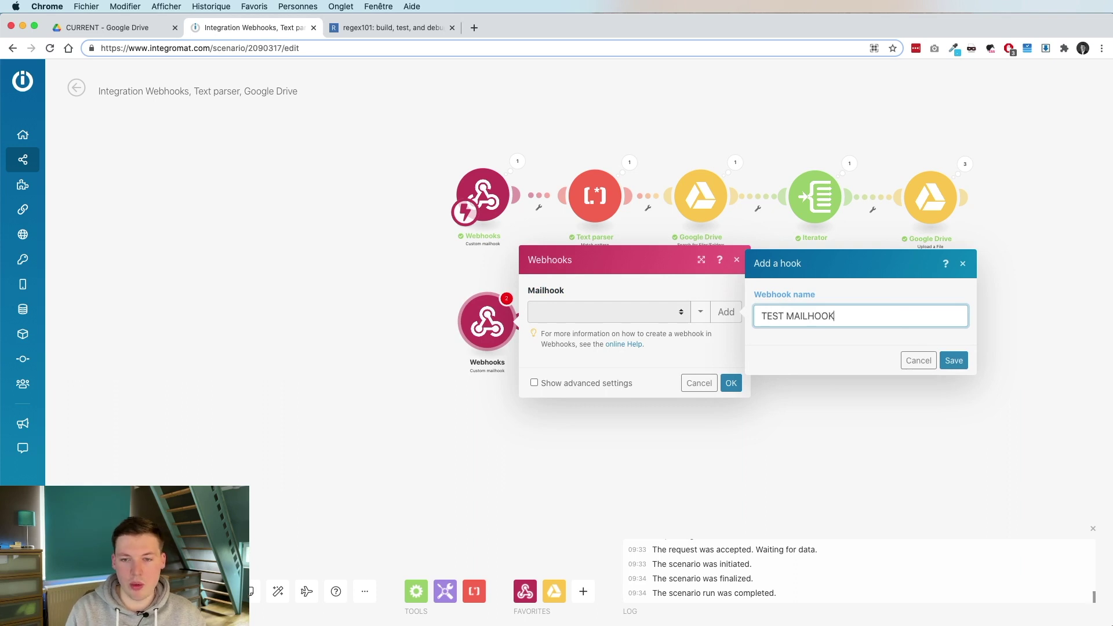
pyautogui.click(954, 360)
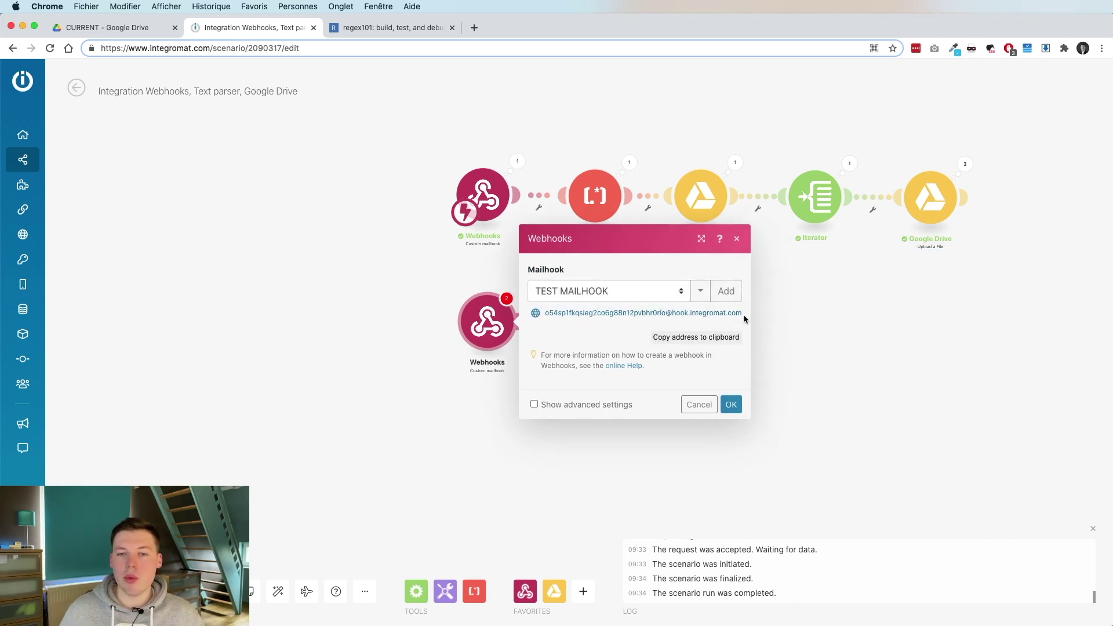
pyautogui.moveTo(743, 313); pyautogui.dragTo(544, 313)
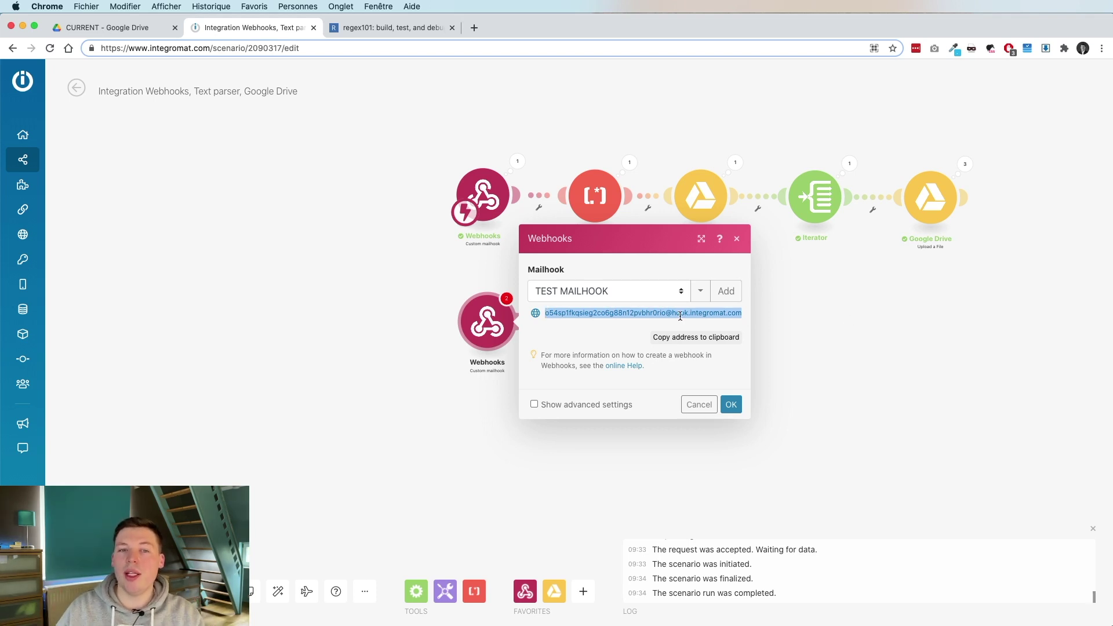
pyautogui.click(699, 404)
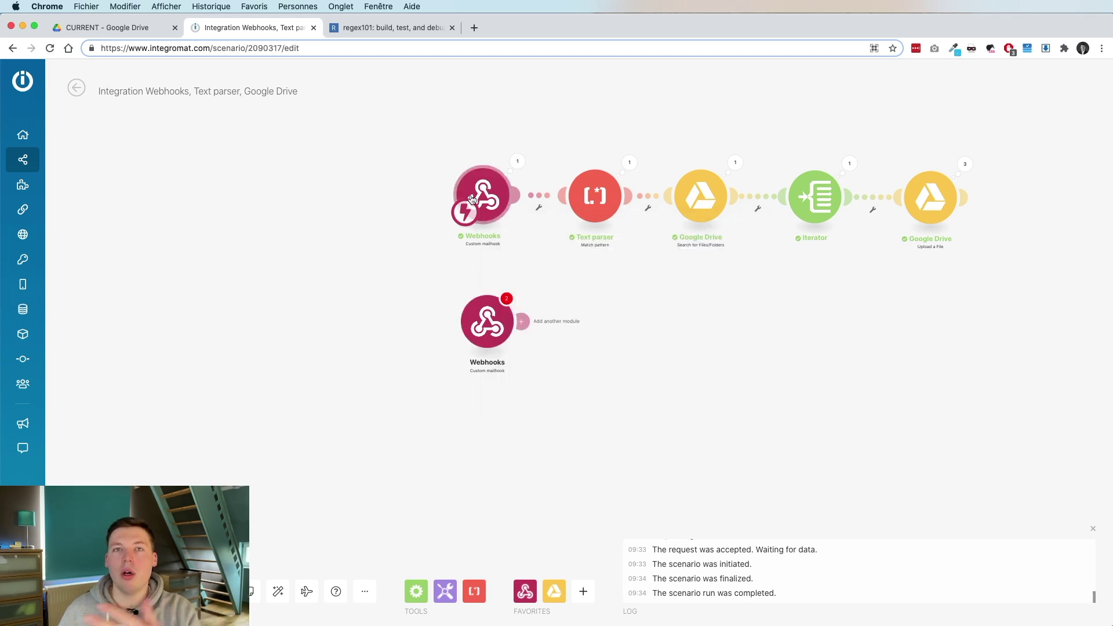
# Delete the extra mailhook module and open the Text parser's journal-group pattern on Recipients[1]: Email address.
pyautogui.rightClick(496, 320)
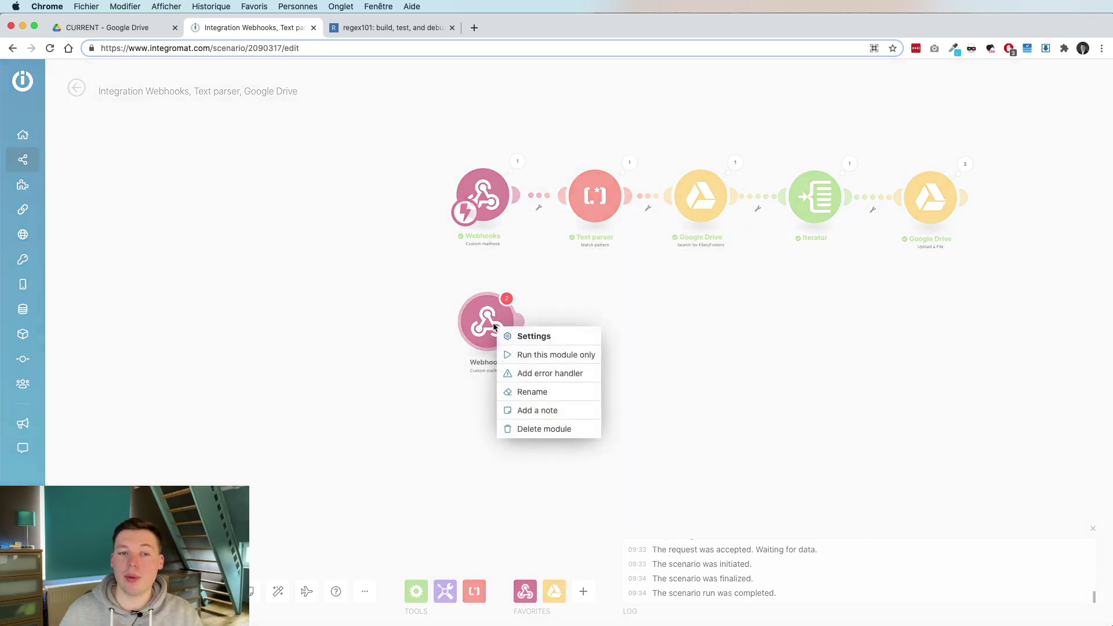
pyautogui.click(519, 429)
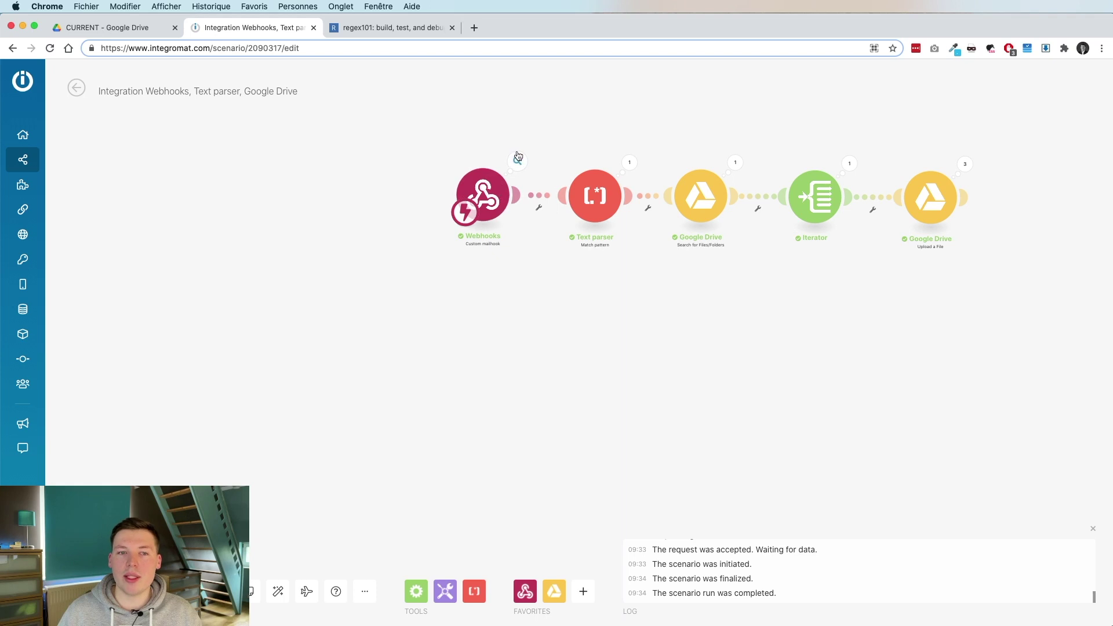
pyautogui.click(607, 204)
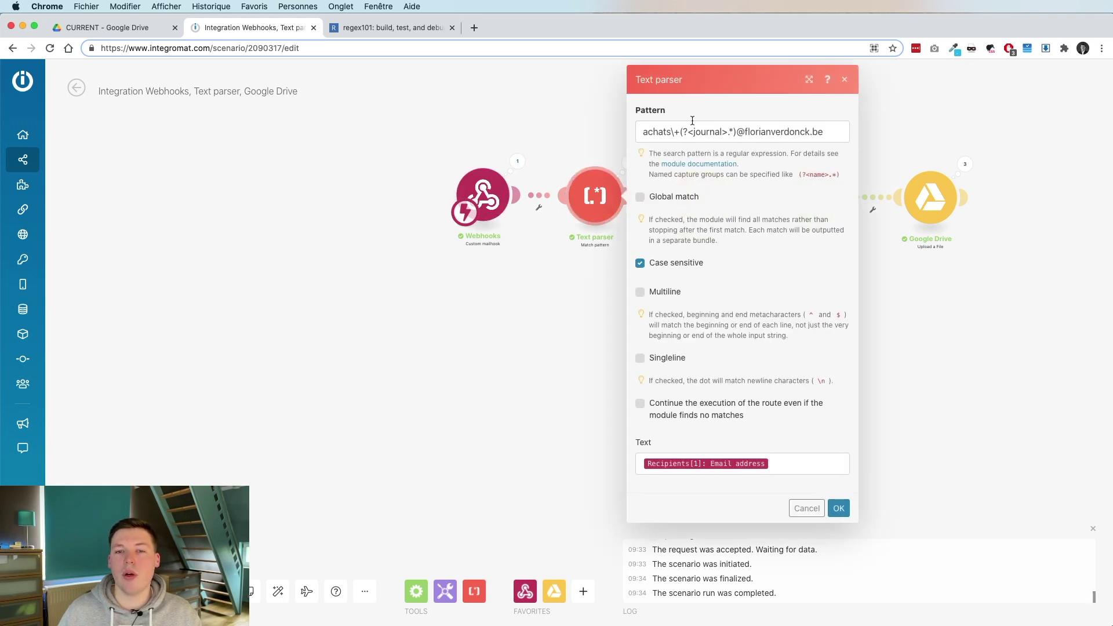
pyautogui.click(790, 467)
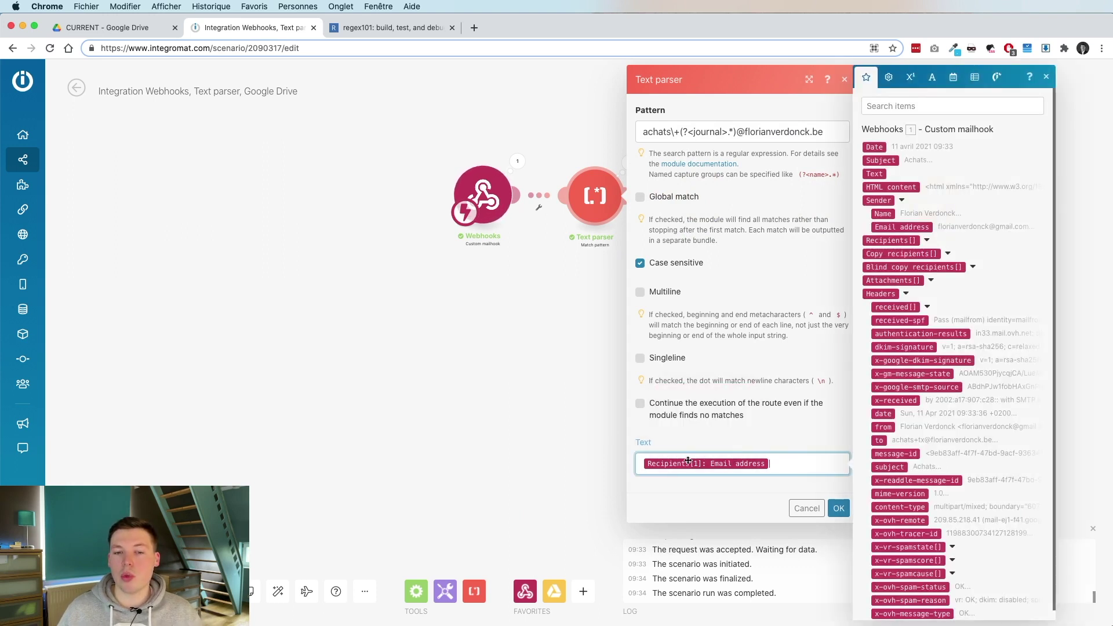
pyautogui.click(744, 132)
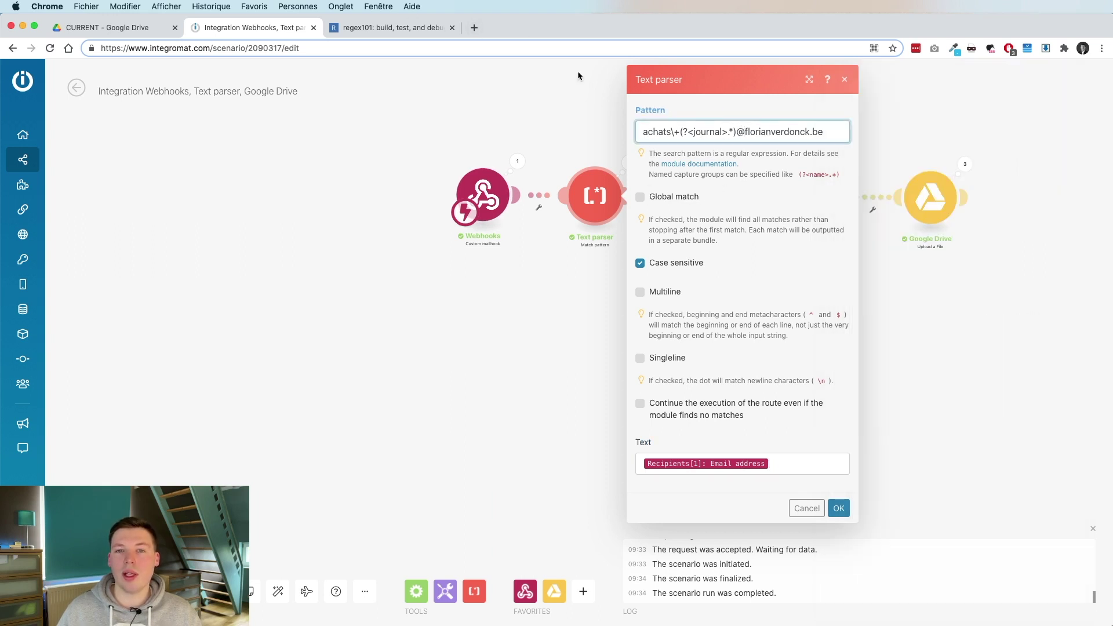
# Inspect the regex's literal 'achats+' prefix and journal named group in regex101, then return.
pyautogui.click(399, 28)
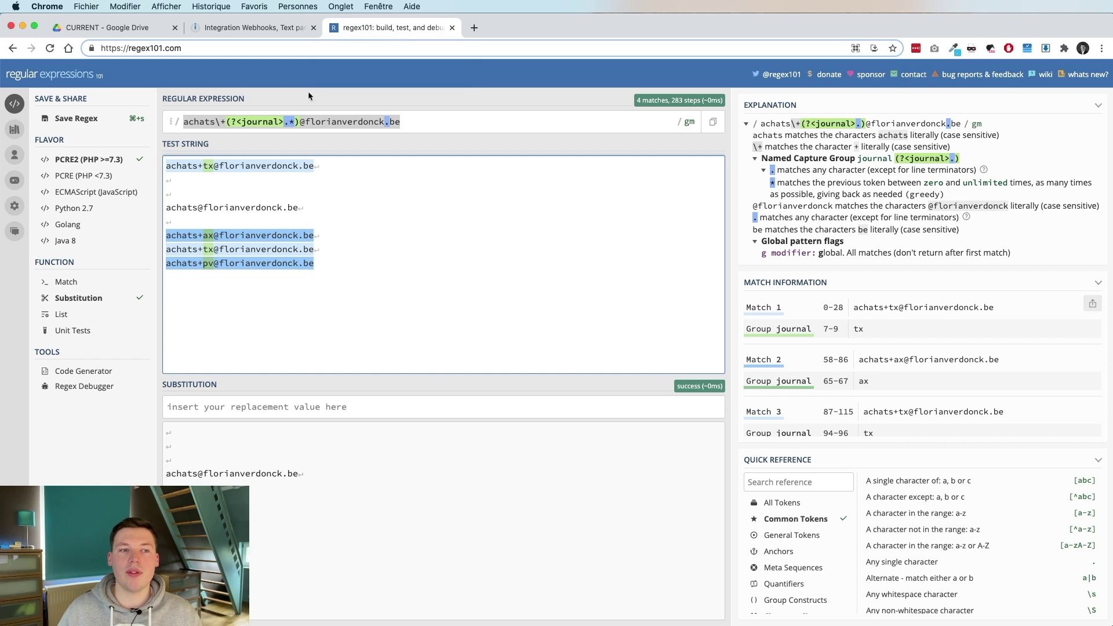
pyautogui.click(208, 122)
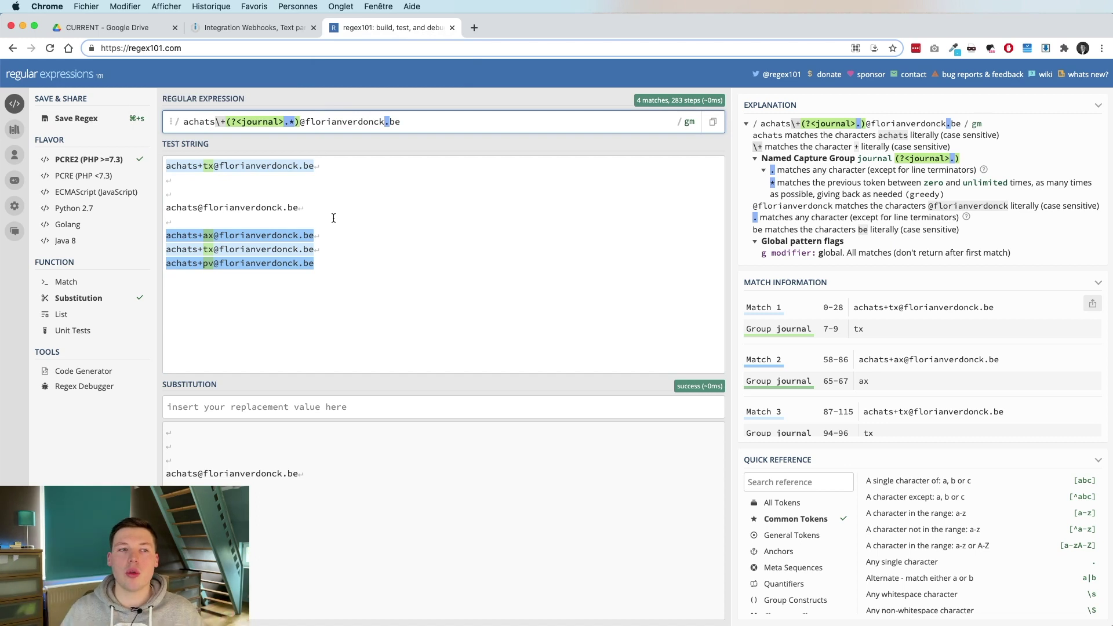
pyautogui.moveTo(225, 125)
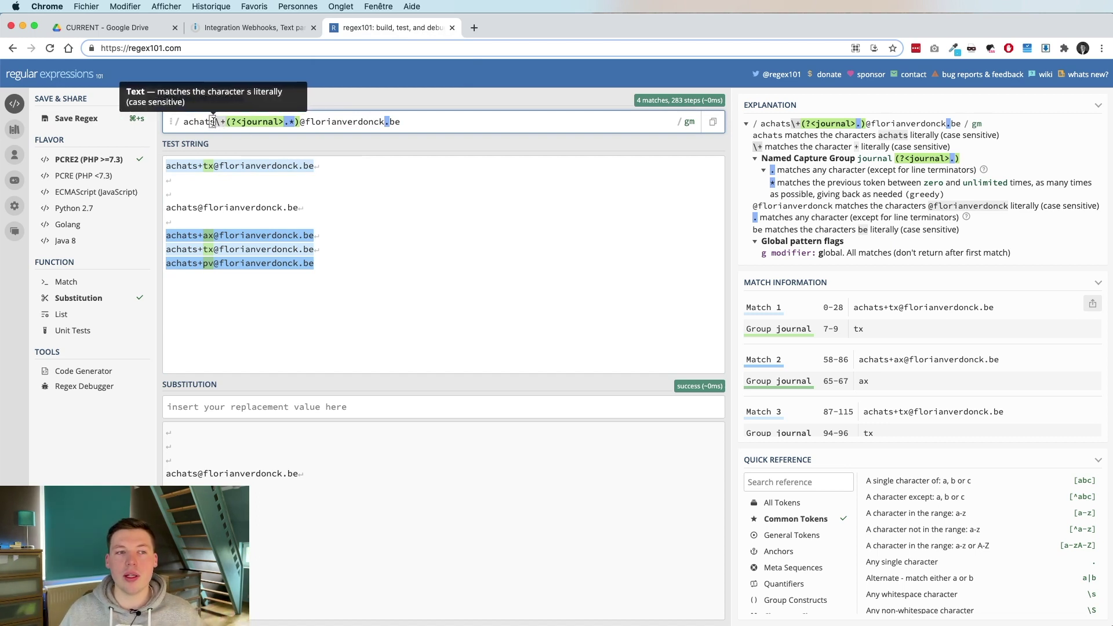
pyautogui.click(206, 122)
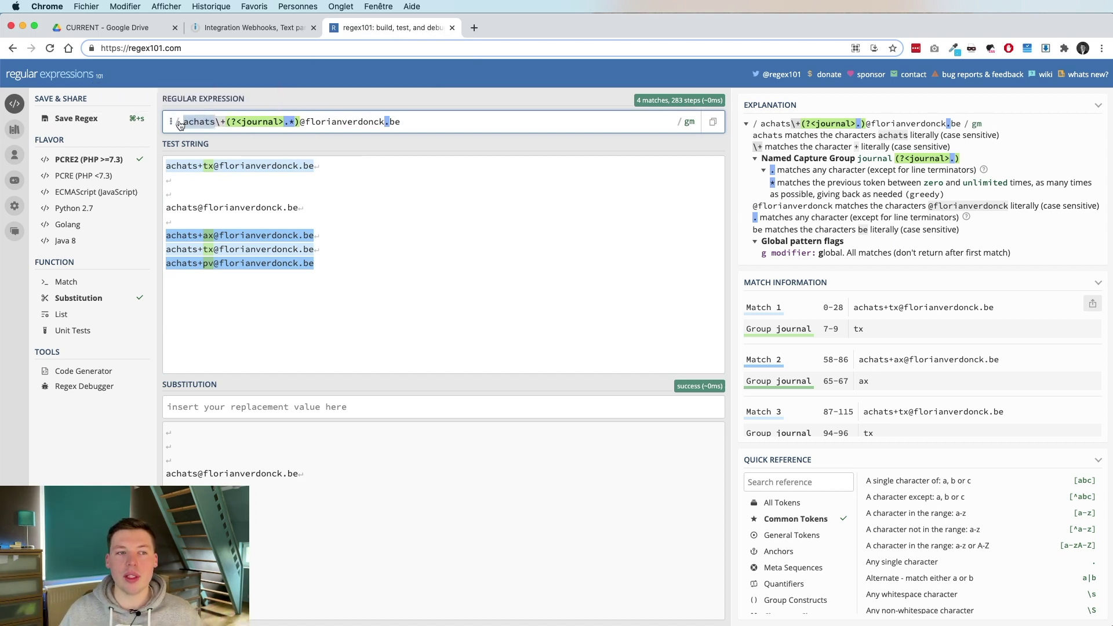
pyautogui.click(225, 123)
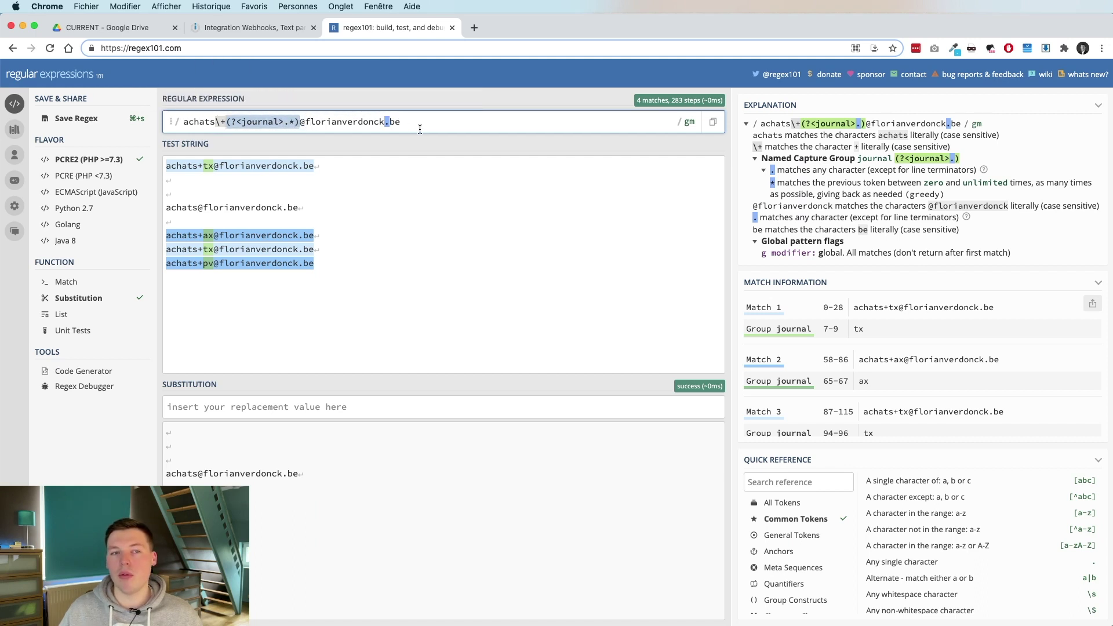
pyautogui.click(241, 26)
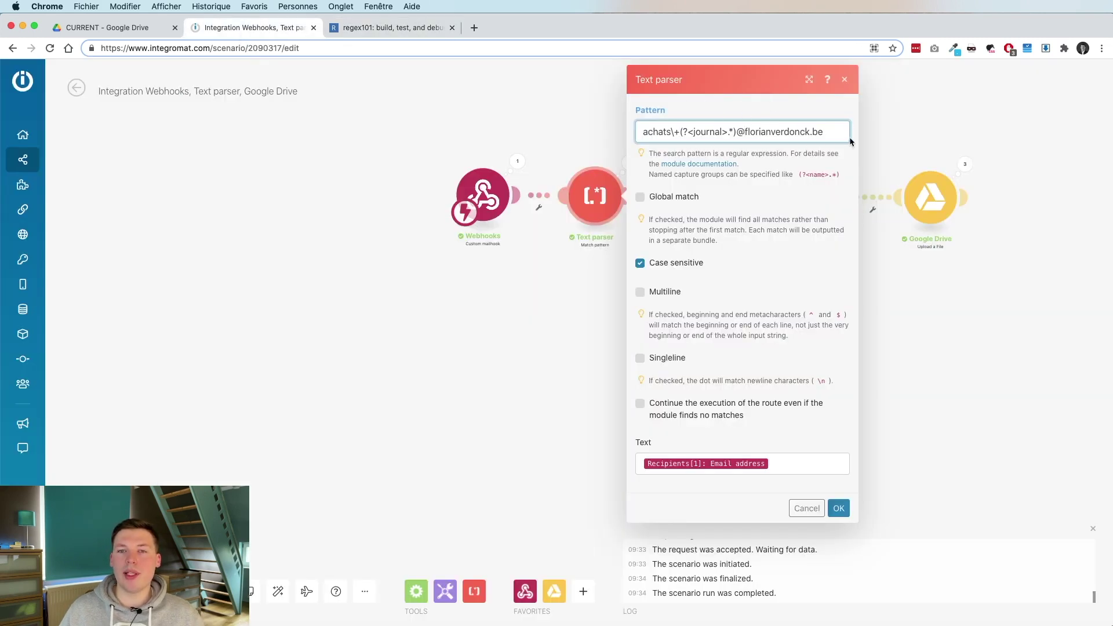
# Review the Text parser pattern's journal group name and close its settings.
pyautogui.moveTo(834, 126); pyautogui.dragTo(641, 131)
pyautogui.click(738, 98)
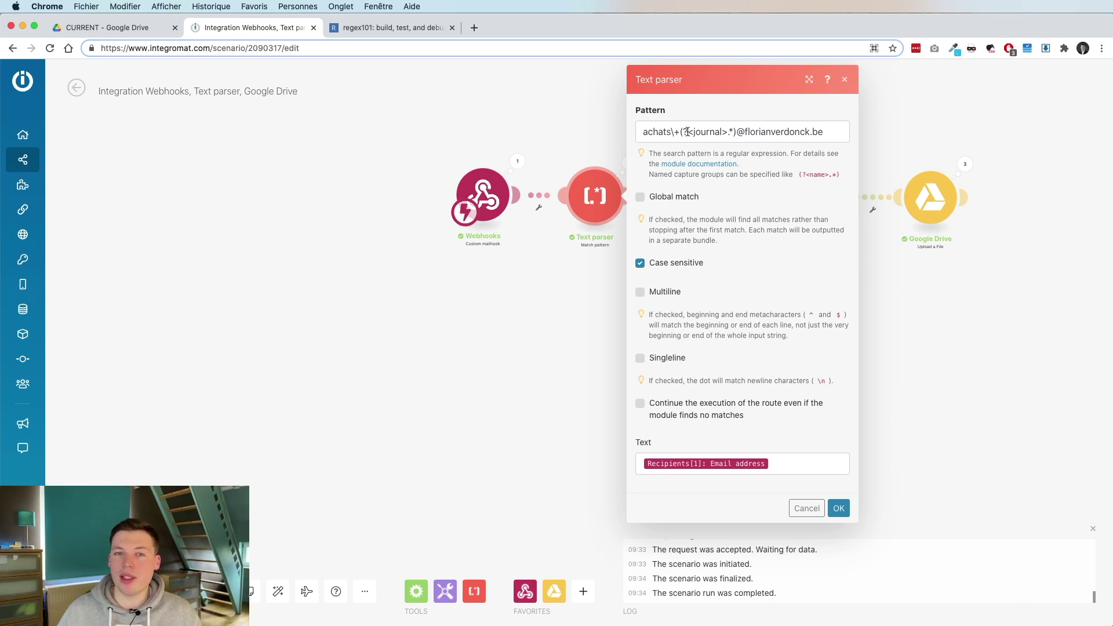
pyautogui.moveTo(693, 133); pyautogui.dragTo(719, 132)
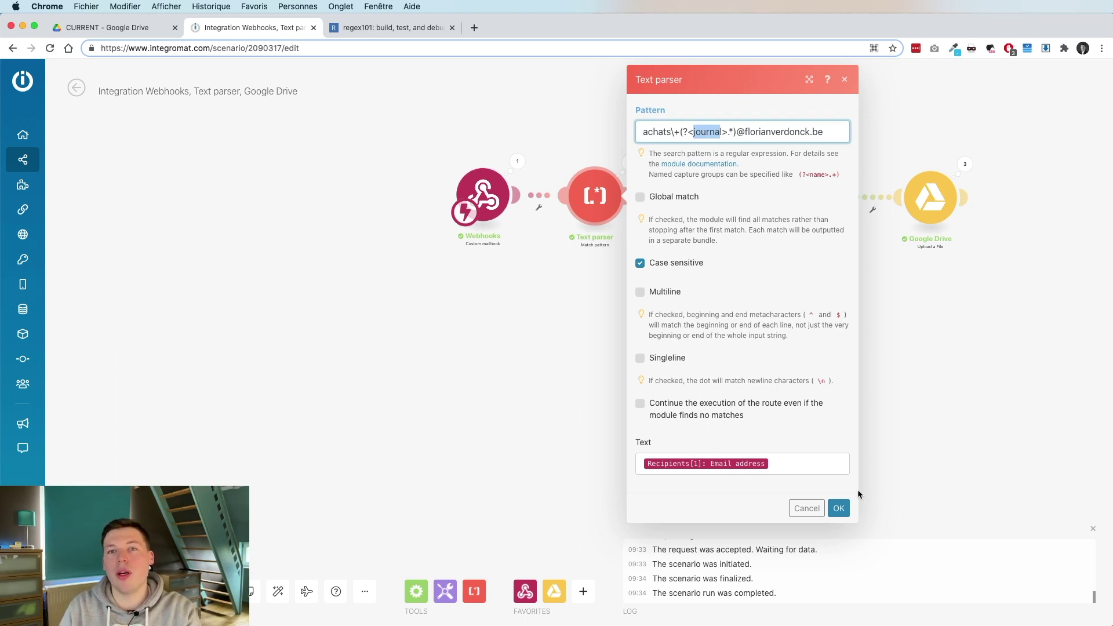
pyautogui.click(838, 508)
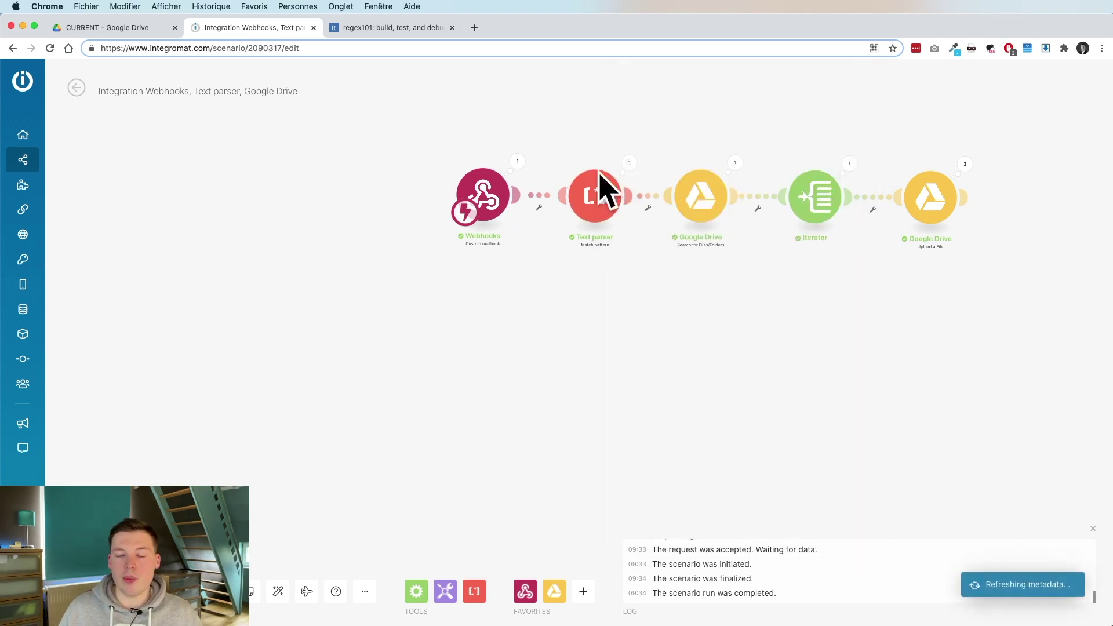
# Check the Text parser output shows journal: tx, then open the Google Drive folder search.
pyautogui.click(630, 163)
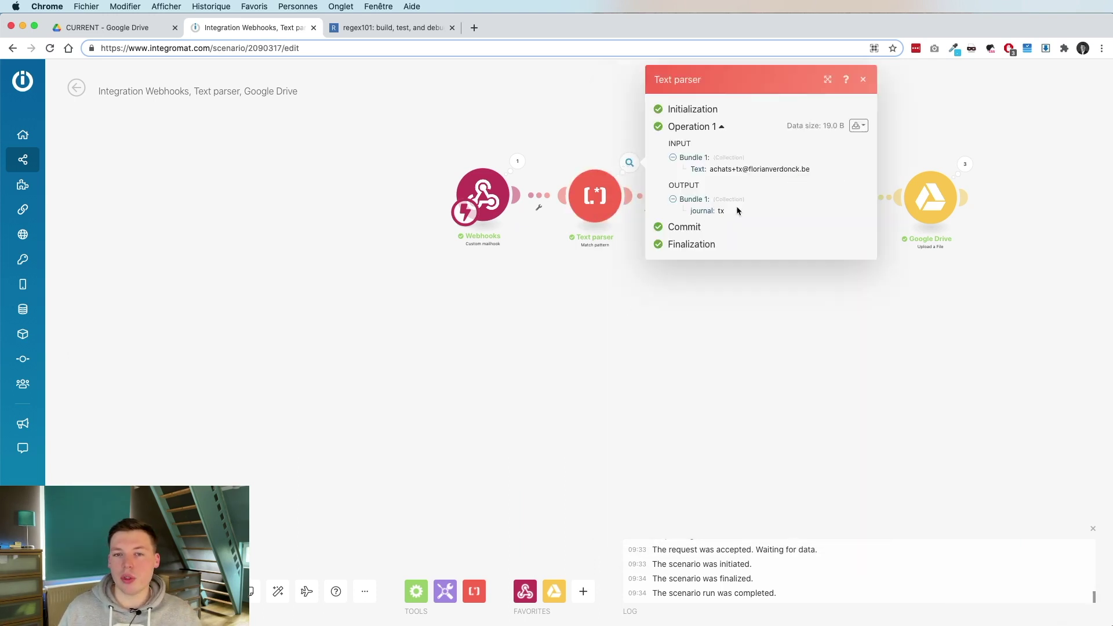
pyautogui.moveTo(721, 214); pyautogui.dragTo(679, 211)
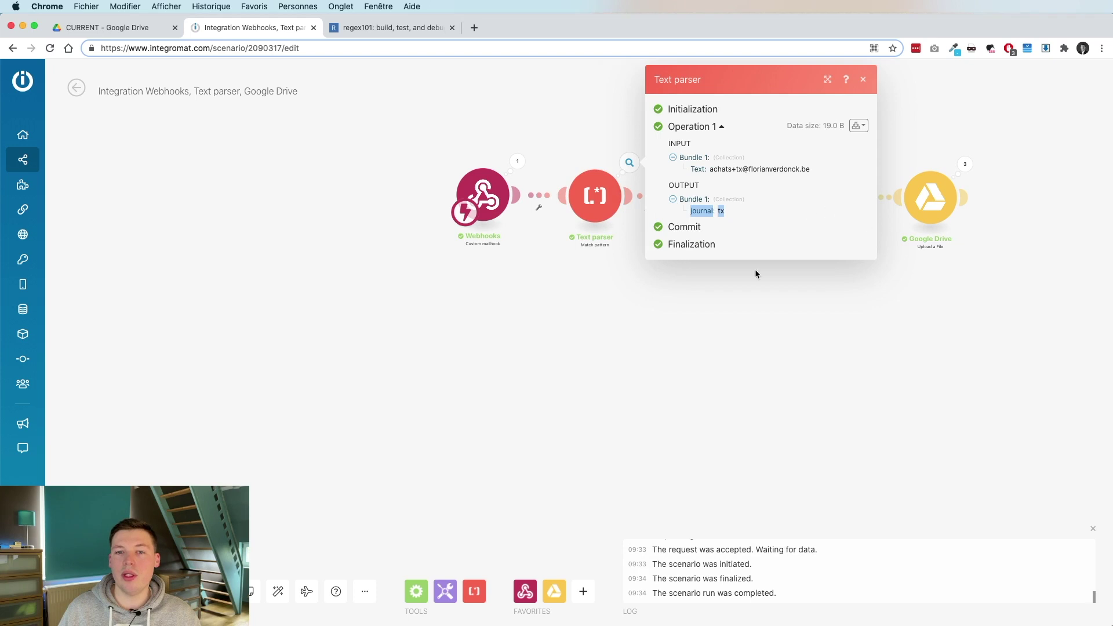
pyautogui.click(755, 273)
pyautogui.click(701, 197)
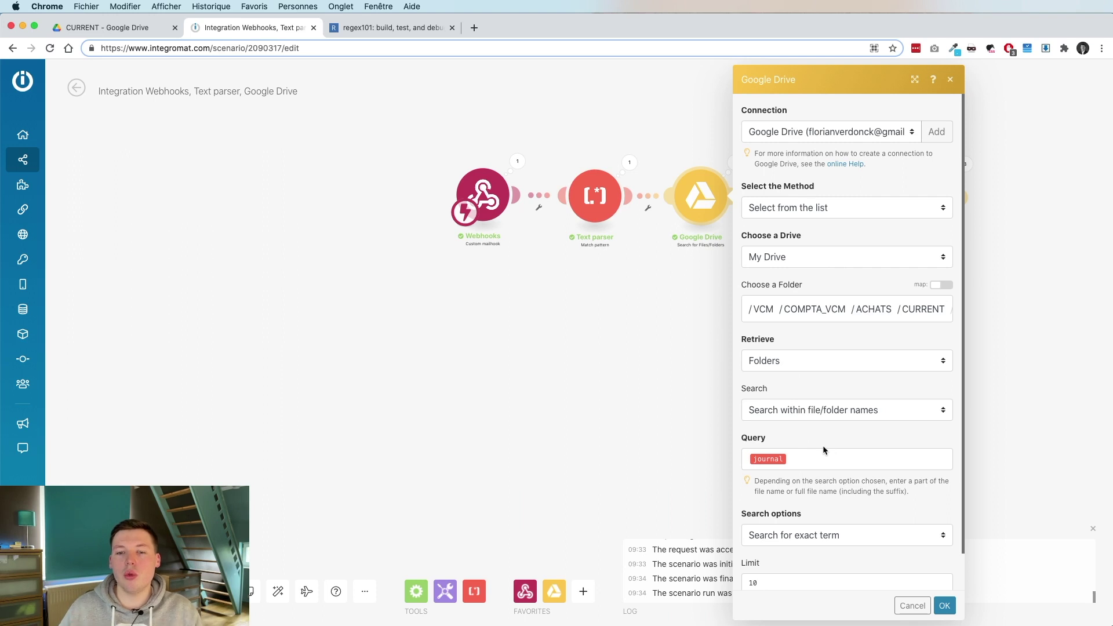
# Confirm the Drive search's last run found the TX folder, then open the Iterator settings.
pyautogui.scroll(-1, 822, 445)
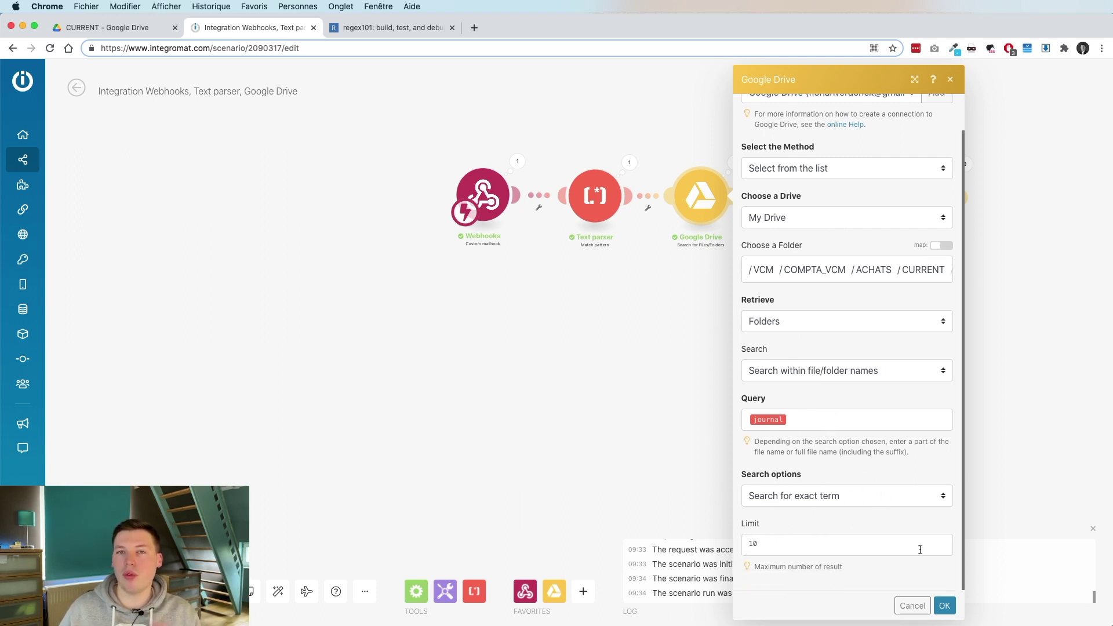
pyautogui.click(944, 605)
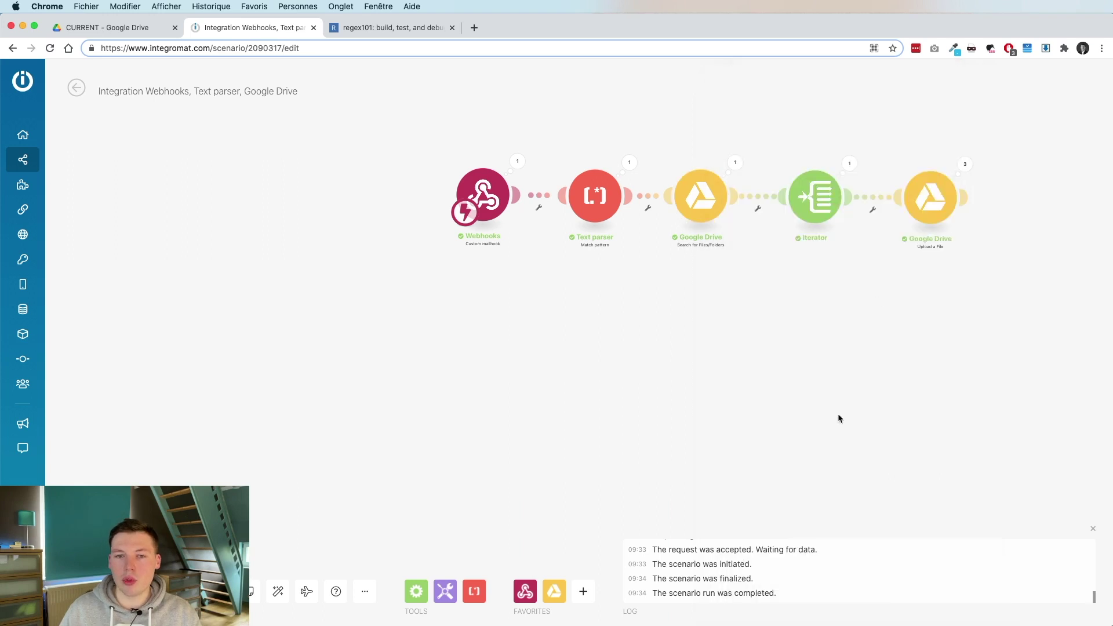
pyautogui.click(735, 163)
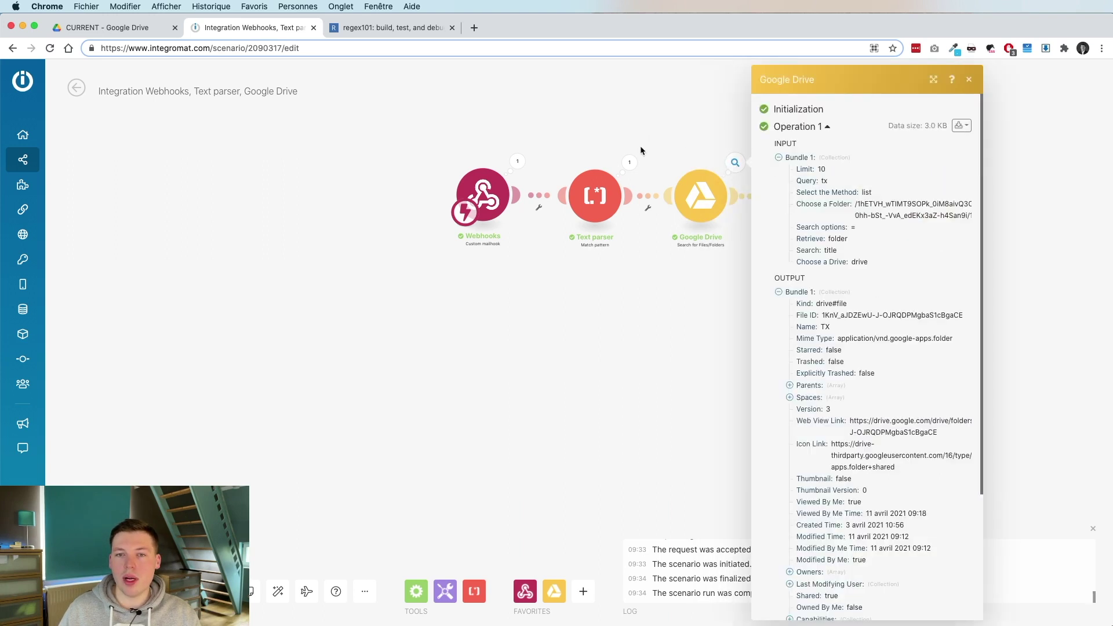
pyautogui.scroll(-2, 888, 313)
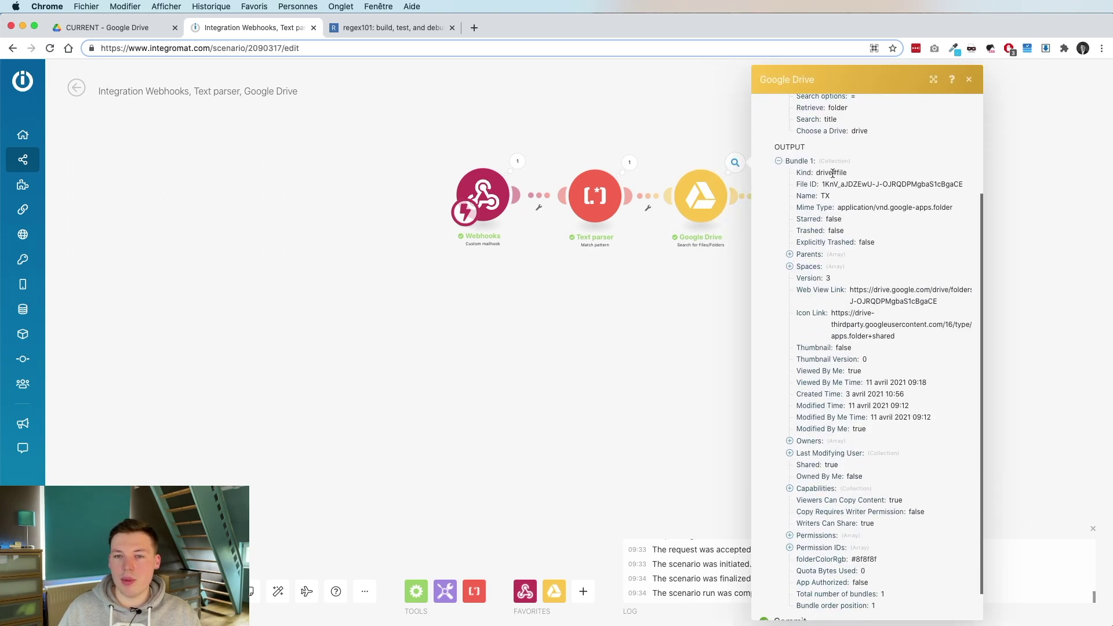
pyautogui.scroll(-1, 832, 173)
pyautogui.click(675, 331)
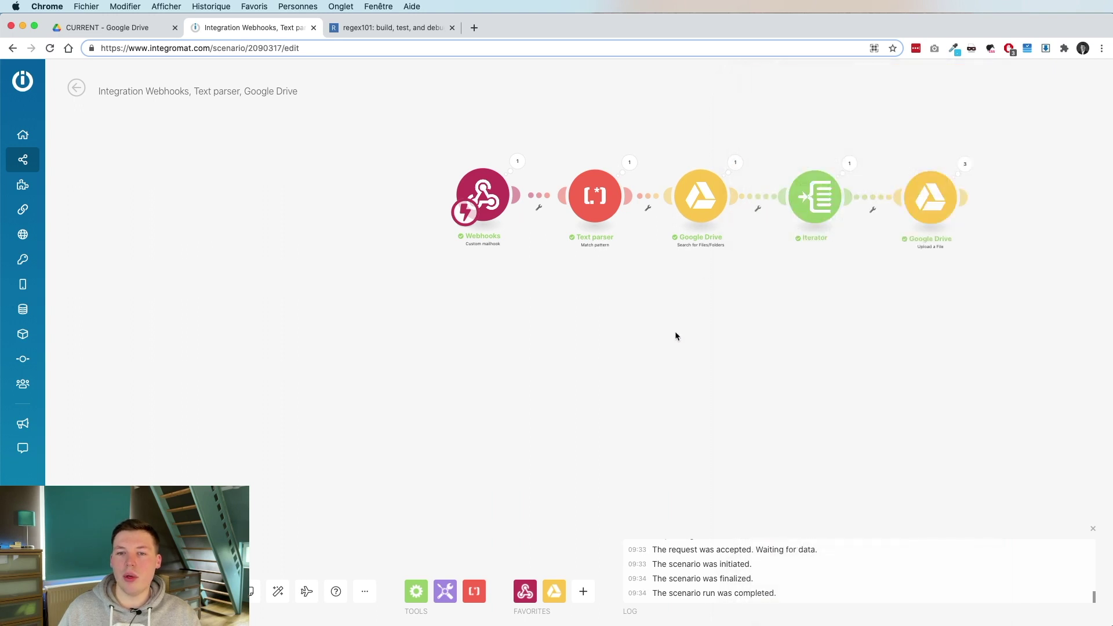
pyautogui.click(813, 239)
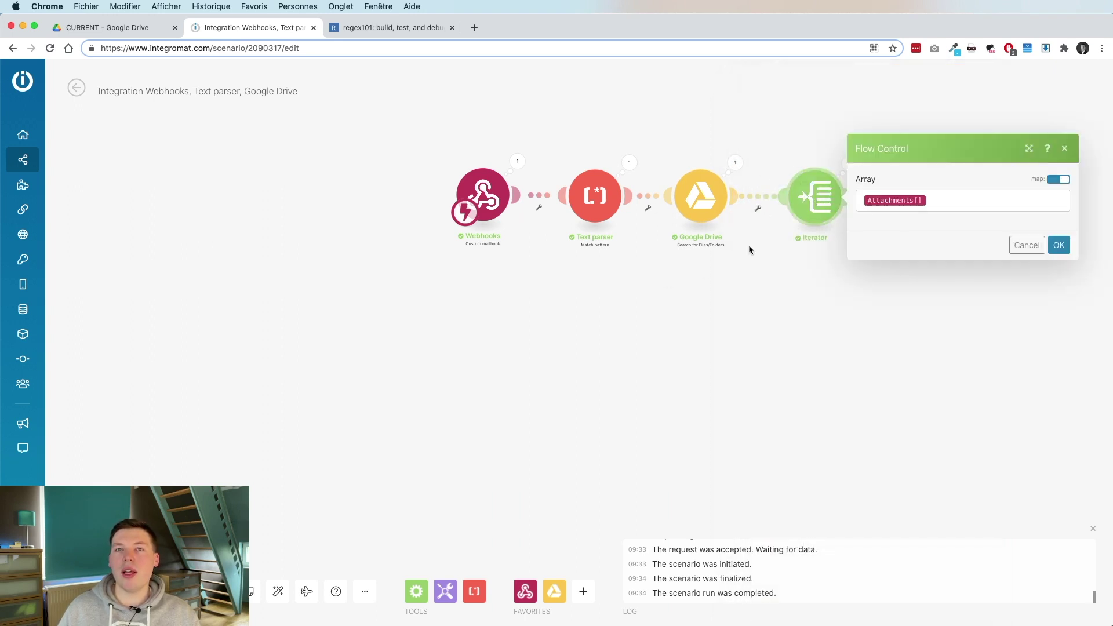
# Inspect the mailhook's received email, expanding its recipients and attachments lists.
pyautogui.click(517, 162)
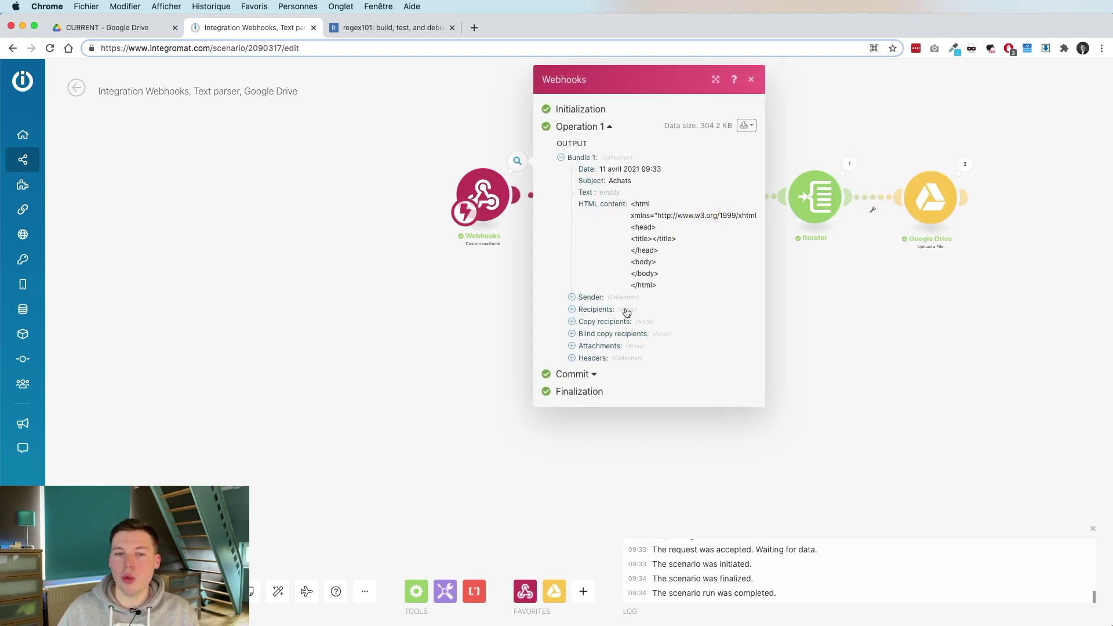
pyautogui.click(574, 309)
pyautogui.click(583, 322)
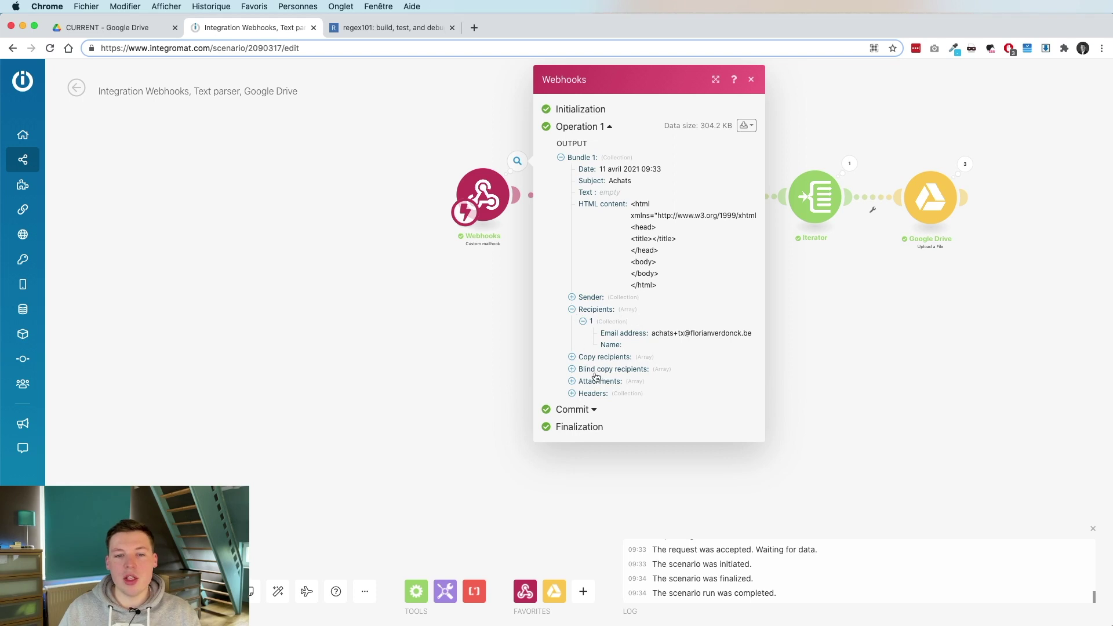
pyautogui.click(572, 382)
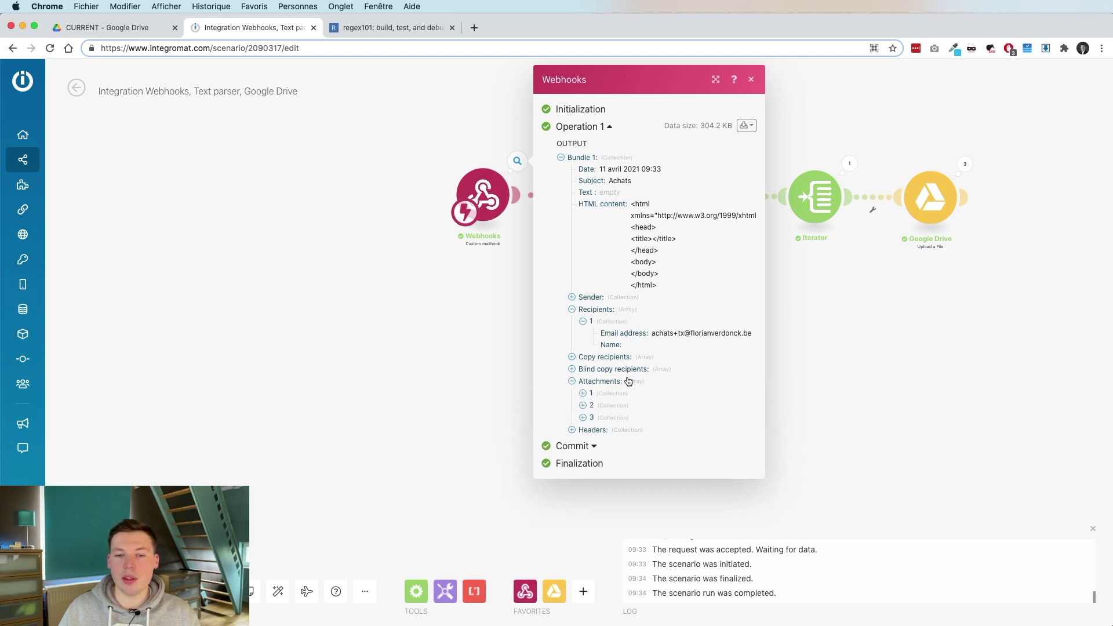
pyautogui.moveTo(628, 382); pyautogui.dragTo(674, 385)
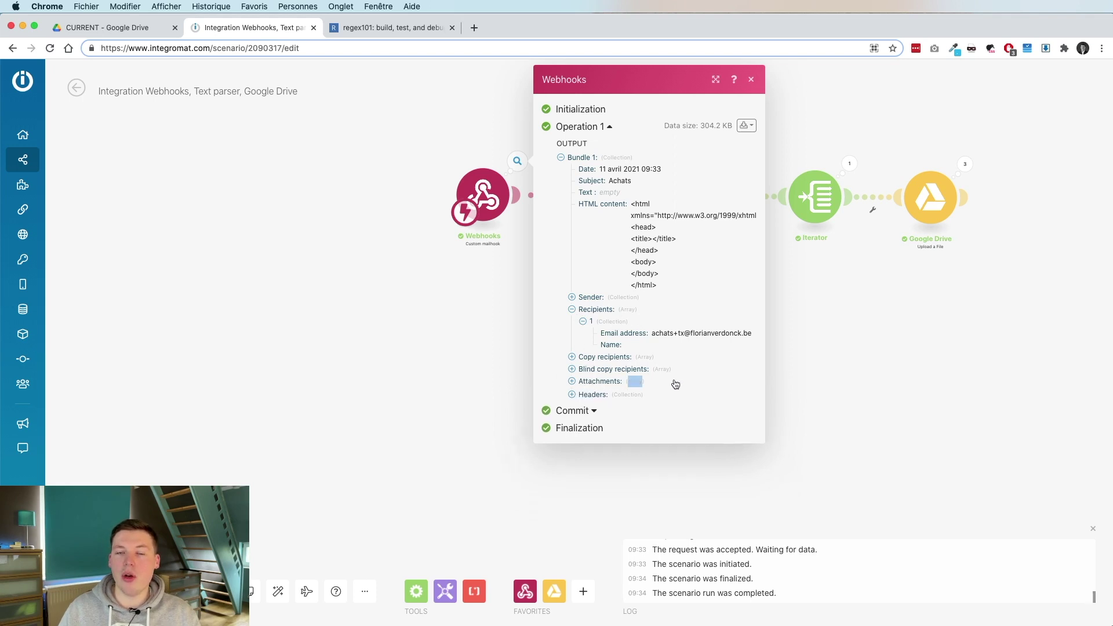
pyautogui.click(595, 381)
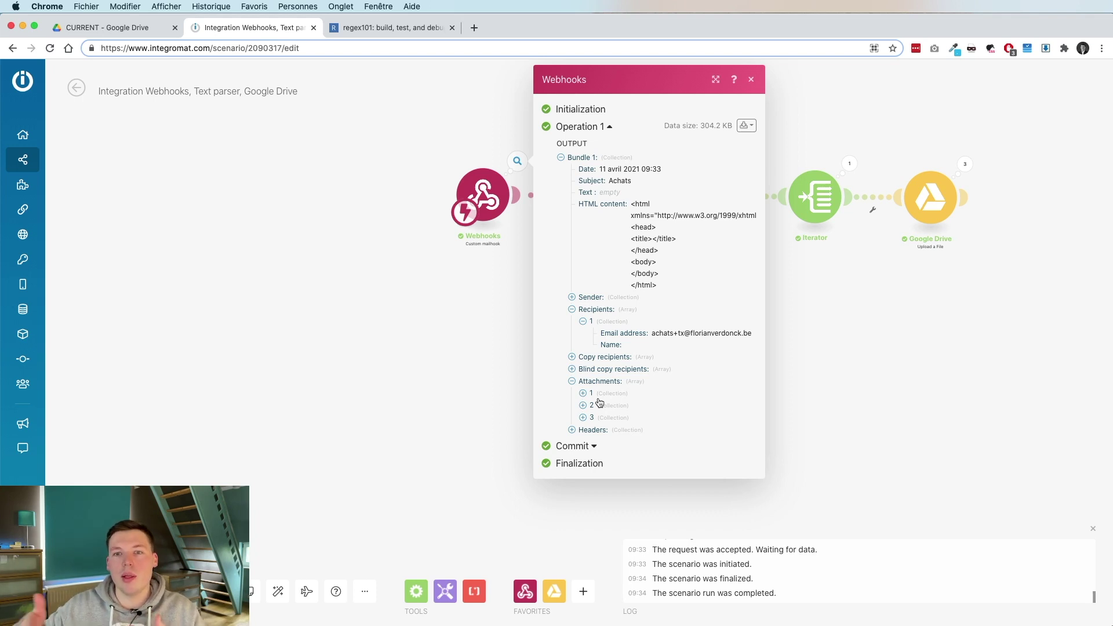
pyautogui.click(856, 264)
# Confirm the Iterator's Attachments[] array and check its output of three PDF bundles.
pyautogui.click(814, 197)
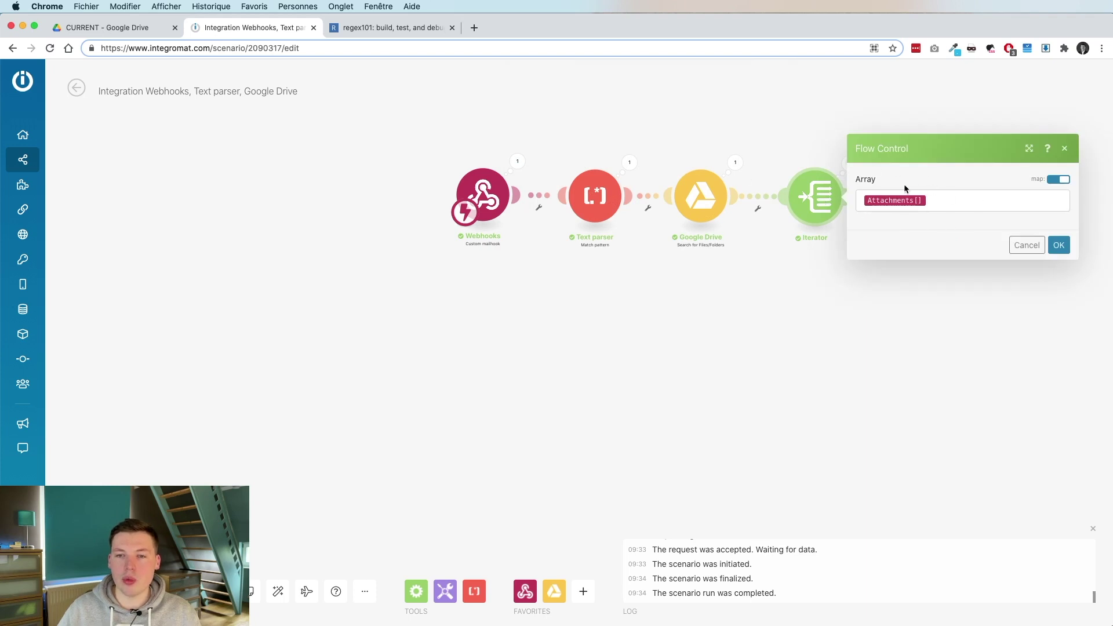
pyautogui.click(915, 199)
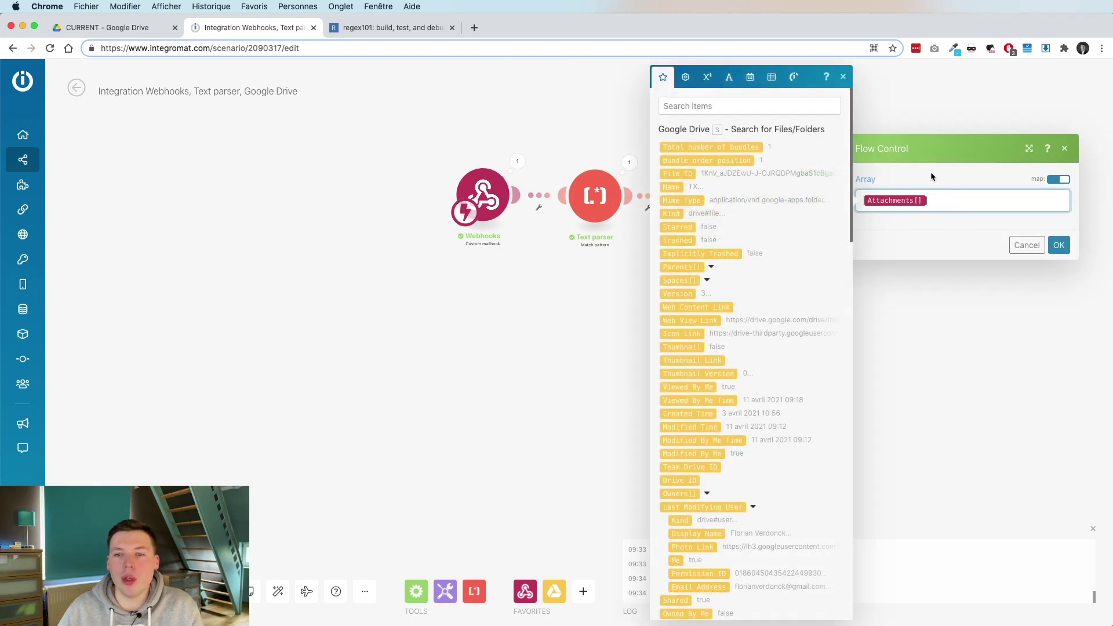
pyautogui.click(881, 173)
pyautogui.click(1058, 244)
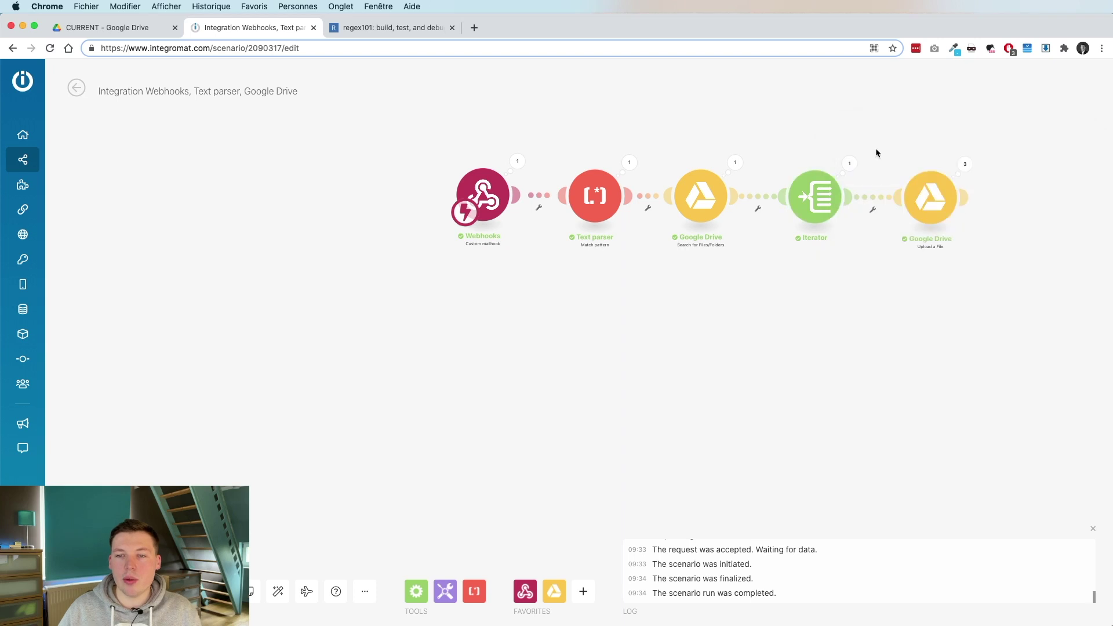
pyautogui.click(849, 165)
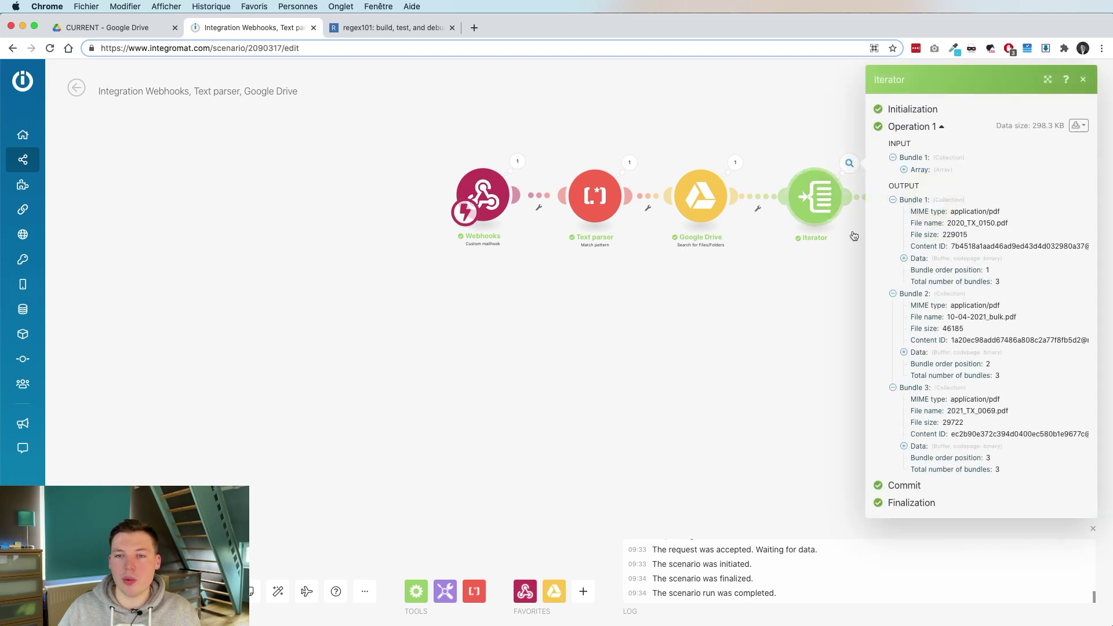
pyautogui.click(904, 170)
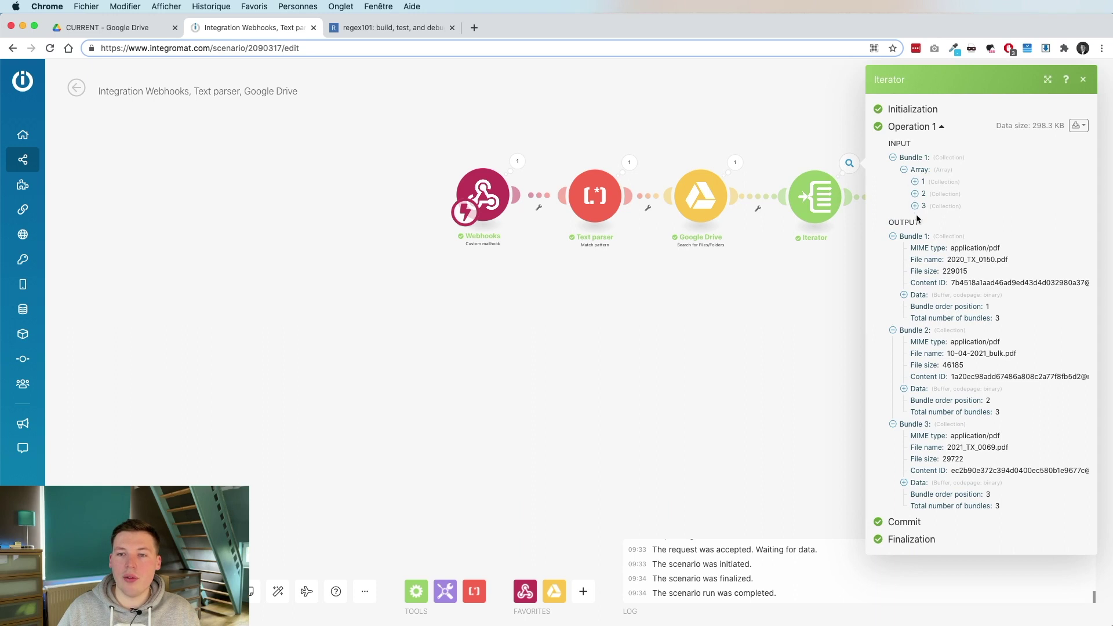
pyautogui.click(829, 242)
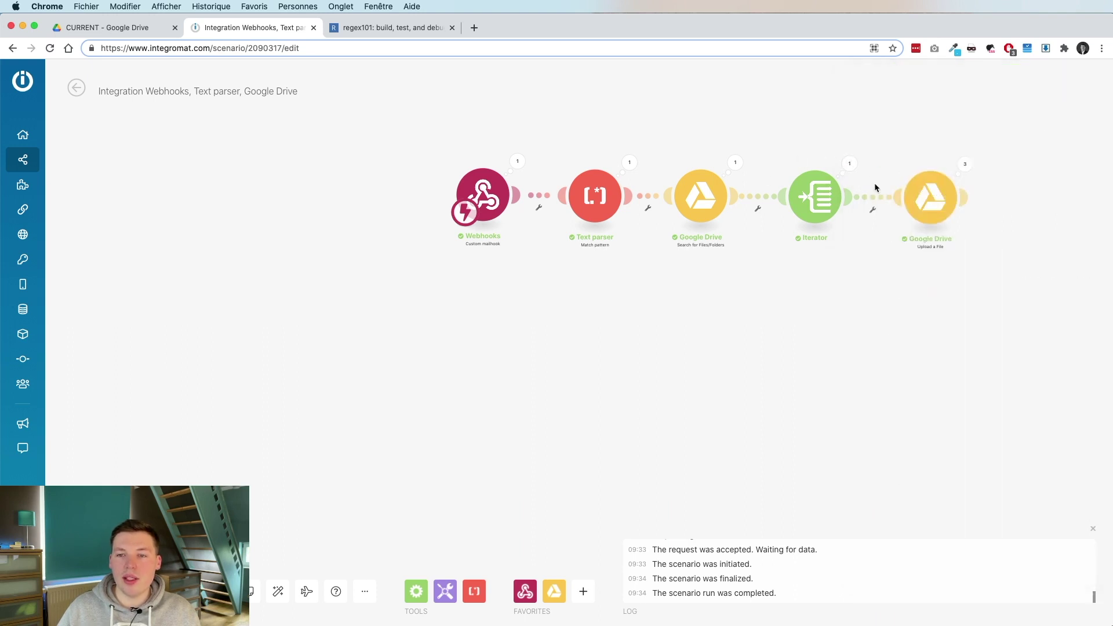
pyautogui.scroll(3, 967, 167)
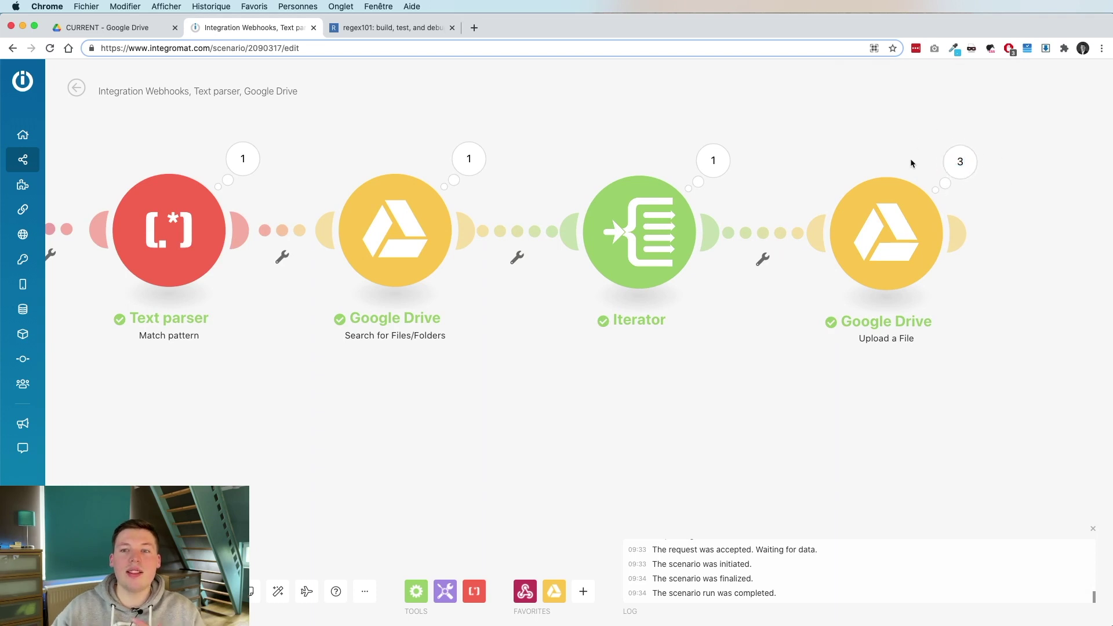
# Review the Upload a File module's settings without changing them, then reposition the scenario view.
pyautogui.click(877, 215)
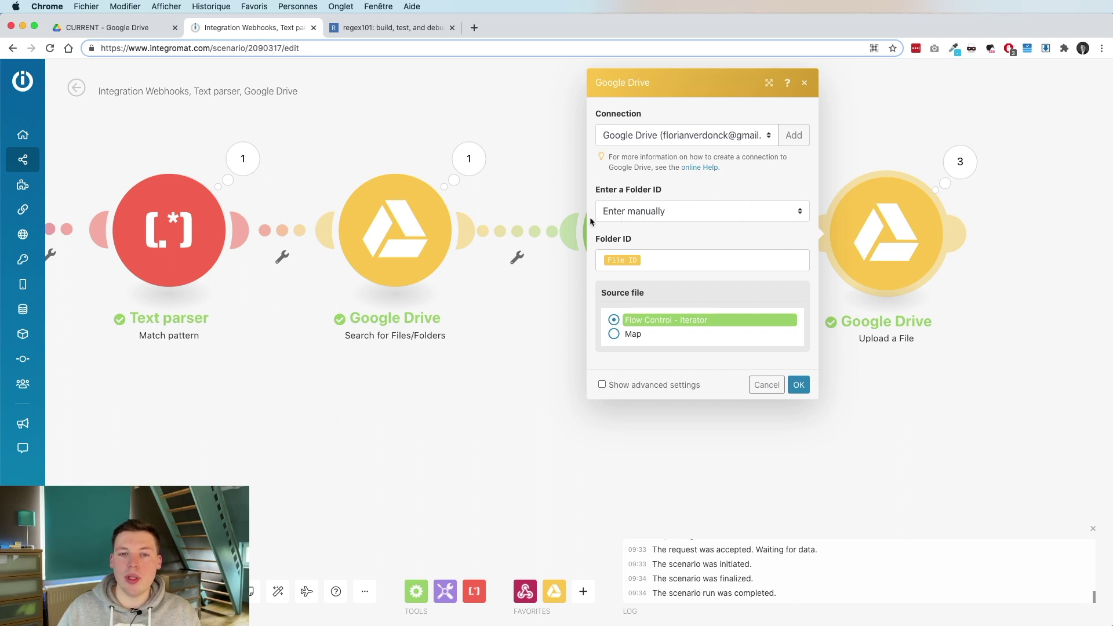
pyautogui.click(762, 384)
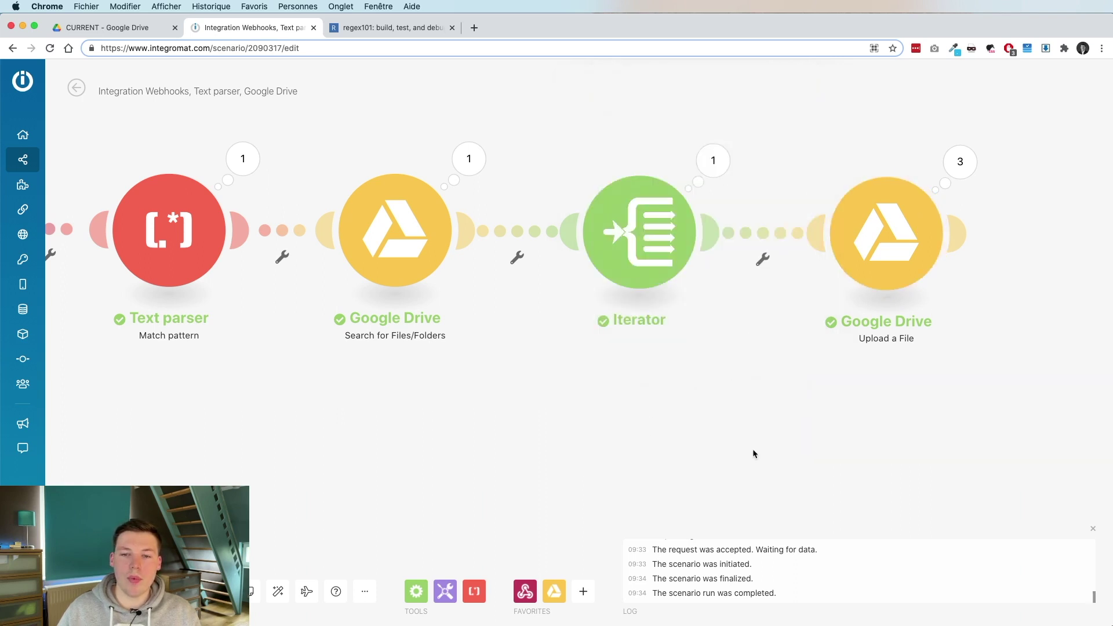
pyautogui.scroll(-3, 415, 406)
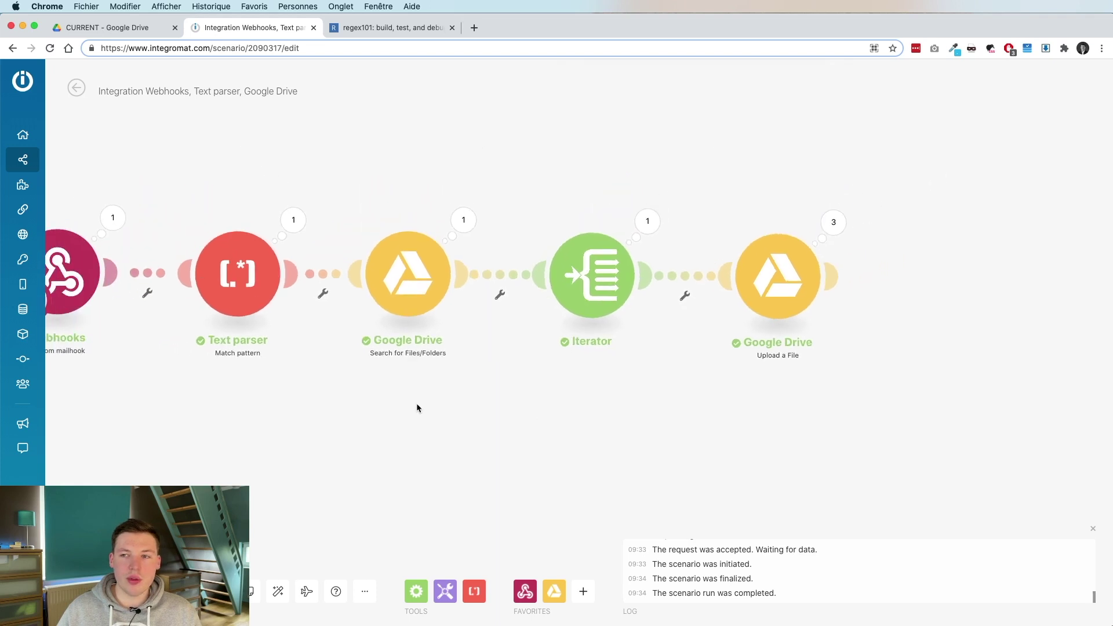
pyautogui.hscroll(-3, 534, 146)
pyautogui.scroll(-2, 534, 146)
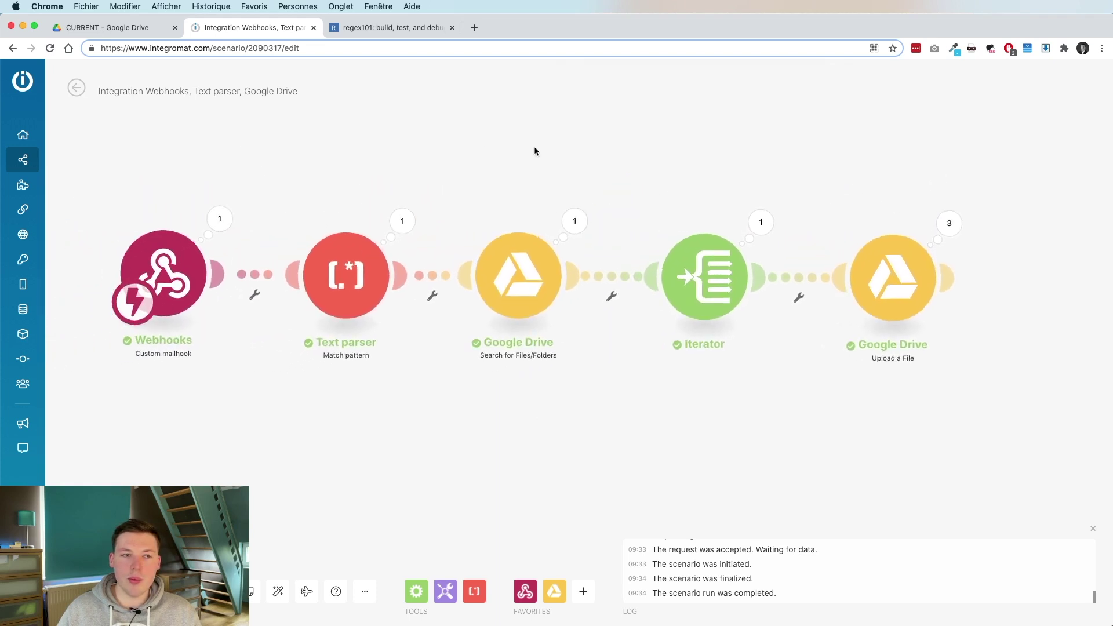
# Check in Google Drive that the TX folder is still empty, then return to the scenario.
pyautogui.click(93, 28)
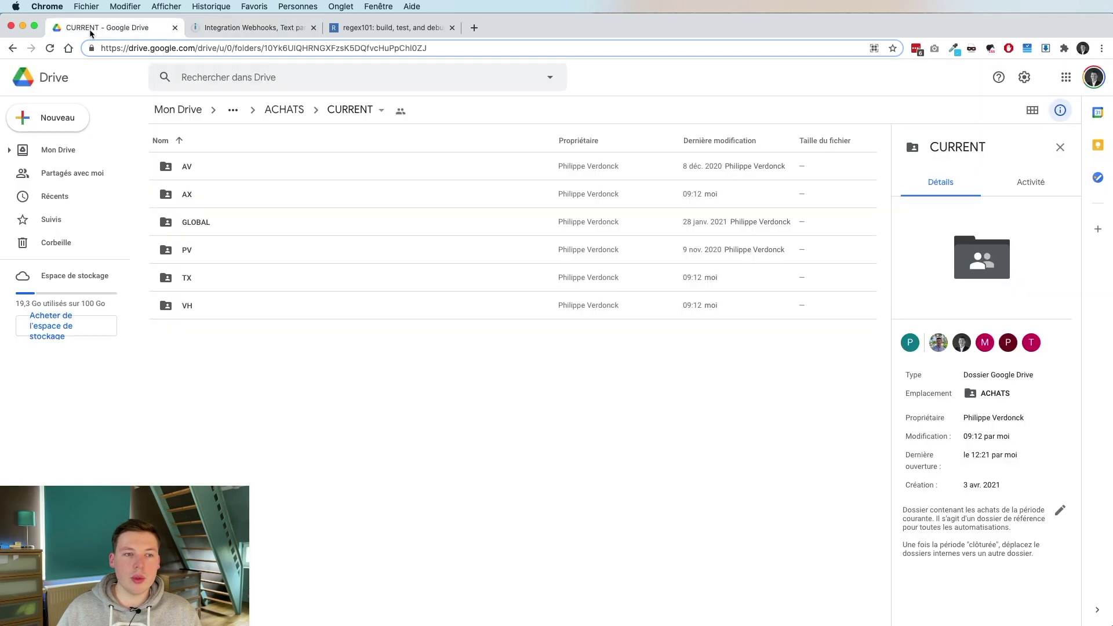
pyautogui.doubleClick(209, 270)
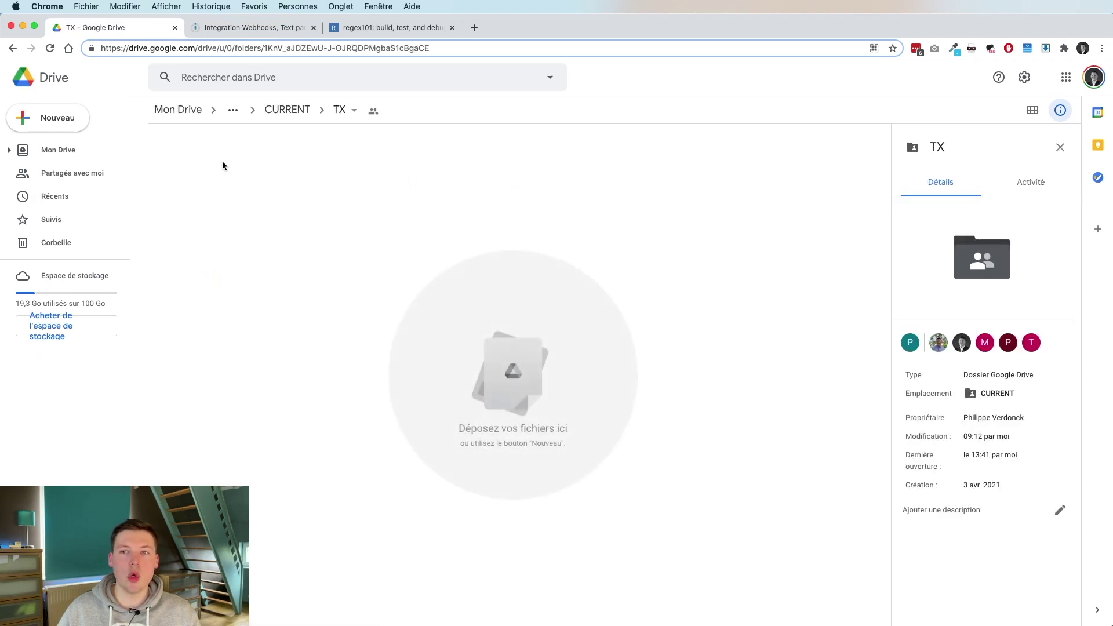
pyautogui.click(258, 30)
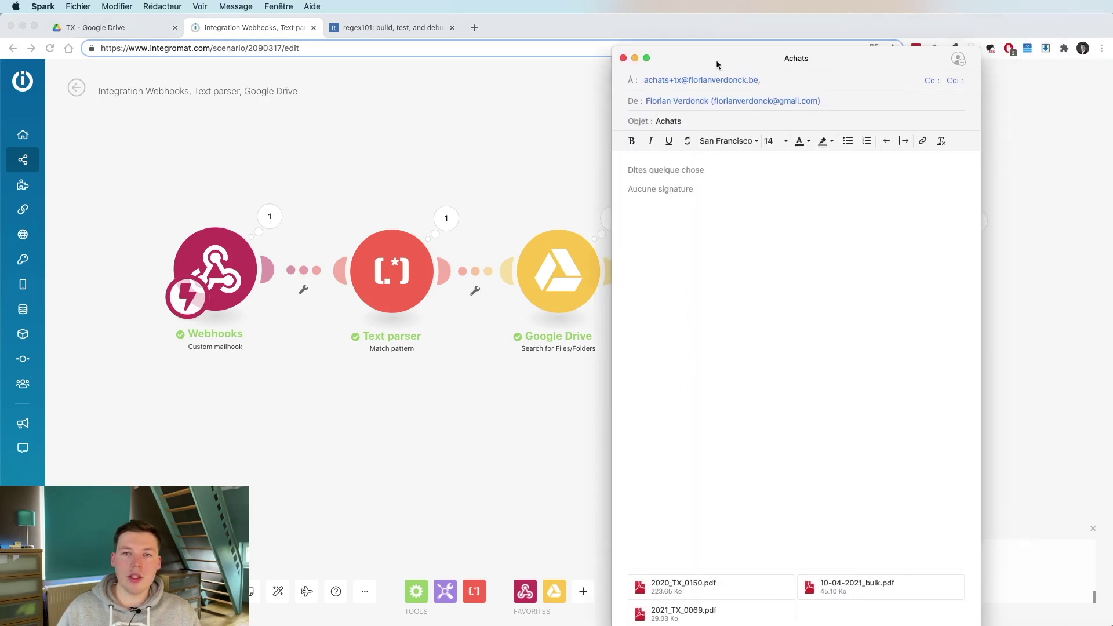
# Send the Achats draft with three PDF attachments to the purchases TX mailhook address.
pyautogui.moveTo(715, 60); pyautogui.dragTo(628, 29)
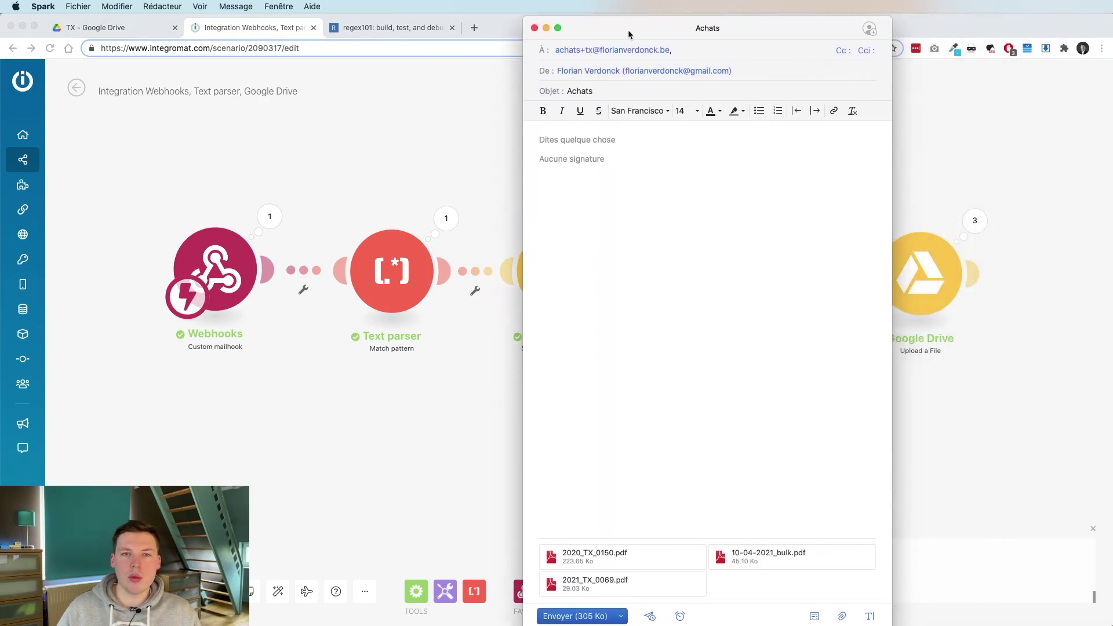
pyautogui.doubleClick(558, 51)
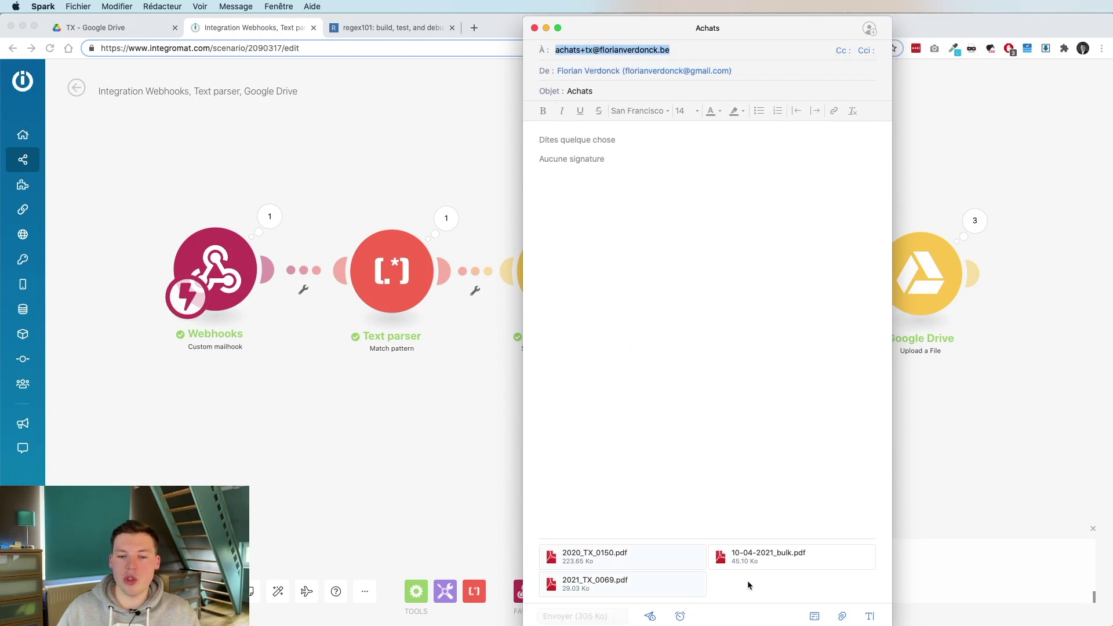
pyautogui.press('super+Return')
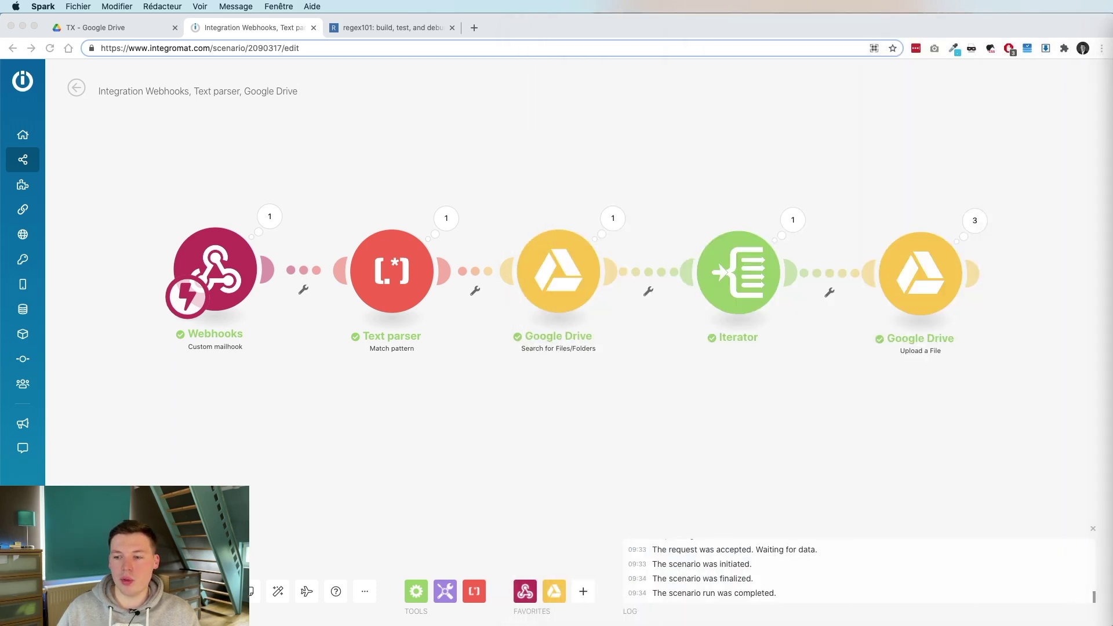
pyautogui.click(93, 473)
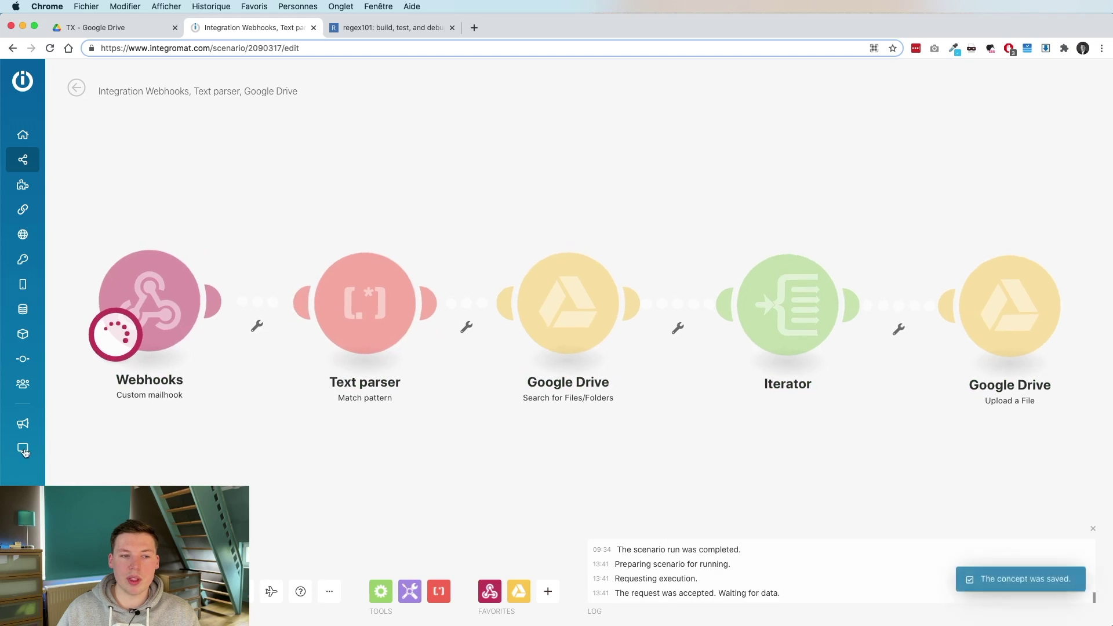
# Run the scenario once on the new email and confirm the three PDFs reached the TX folder.
pyautogui.press('super+Tab')
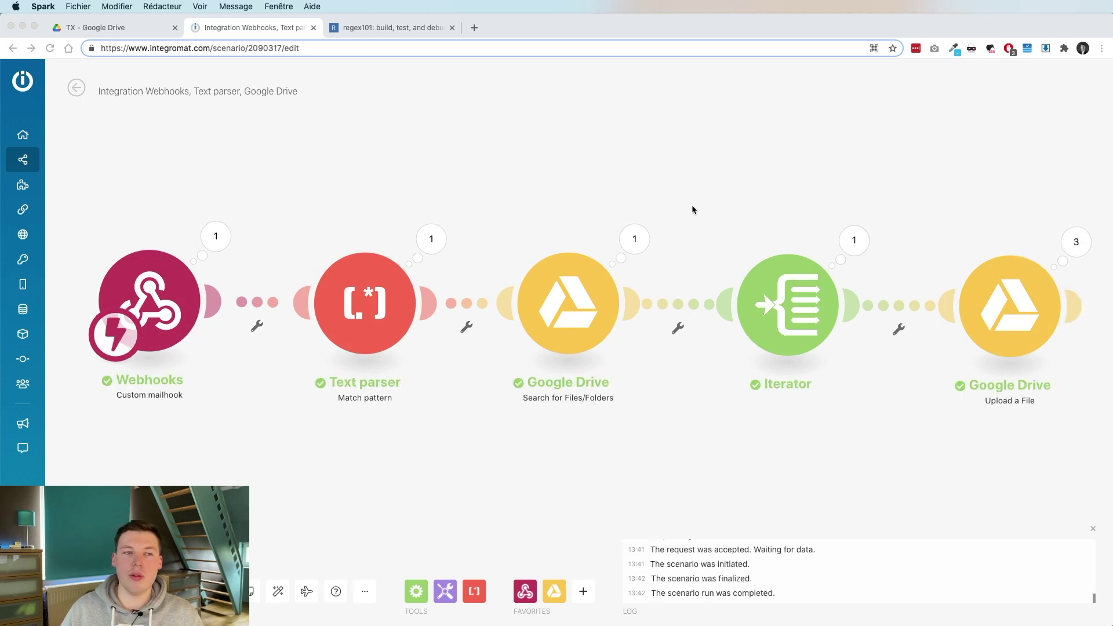
pyautogui.click(118, 27)
pyautogui.click(118, 28)
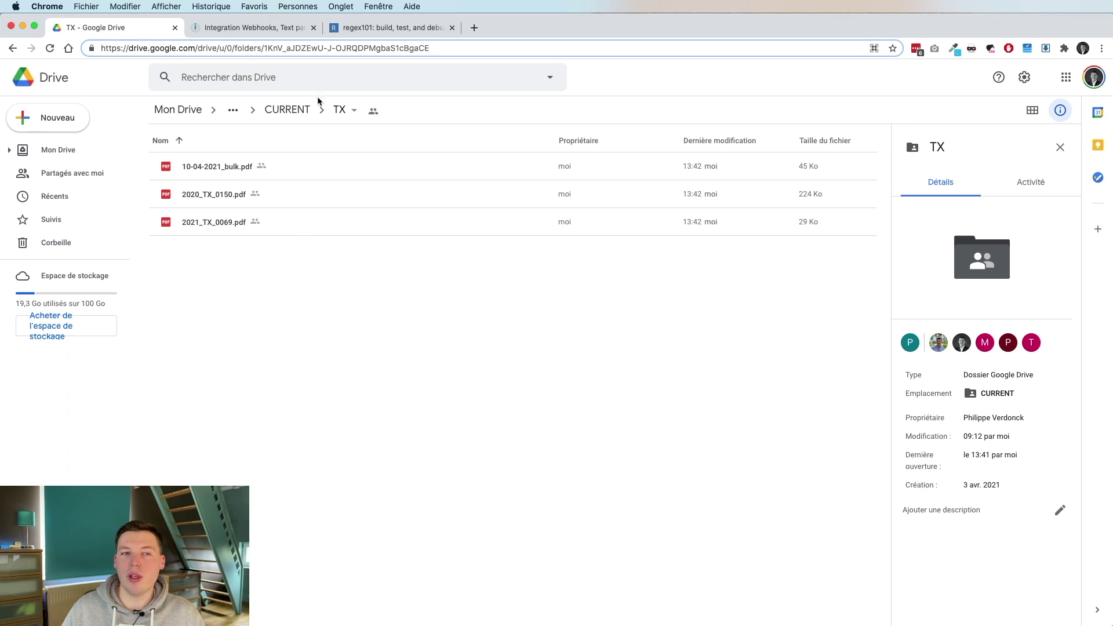
# Navigate Drive back to the CURRENT folder, select then deselect AX, and return to the scenario.
pyautogui.click(285, 112)
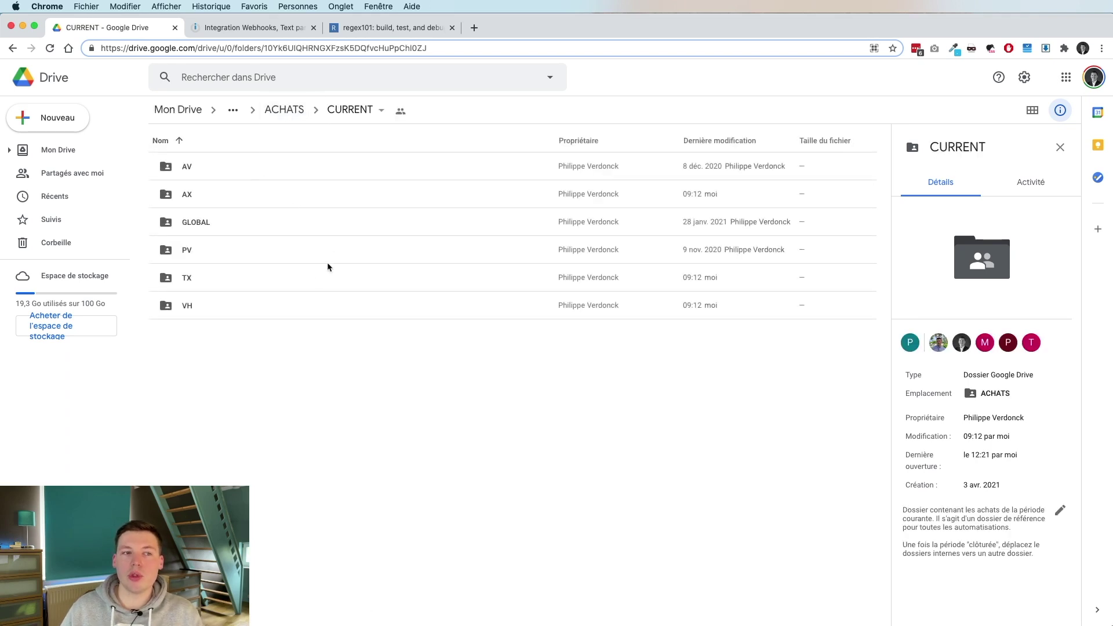
pyautogui.click(197, 195)
pyautogui.click(499, 476)
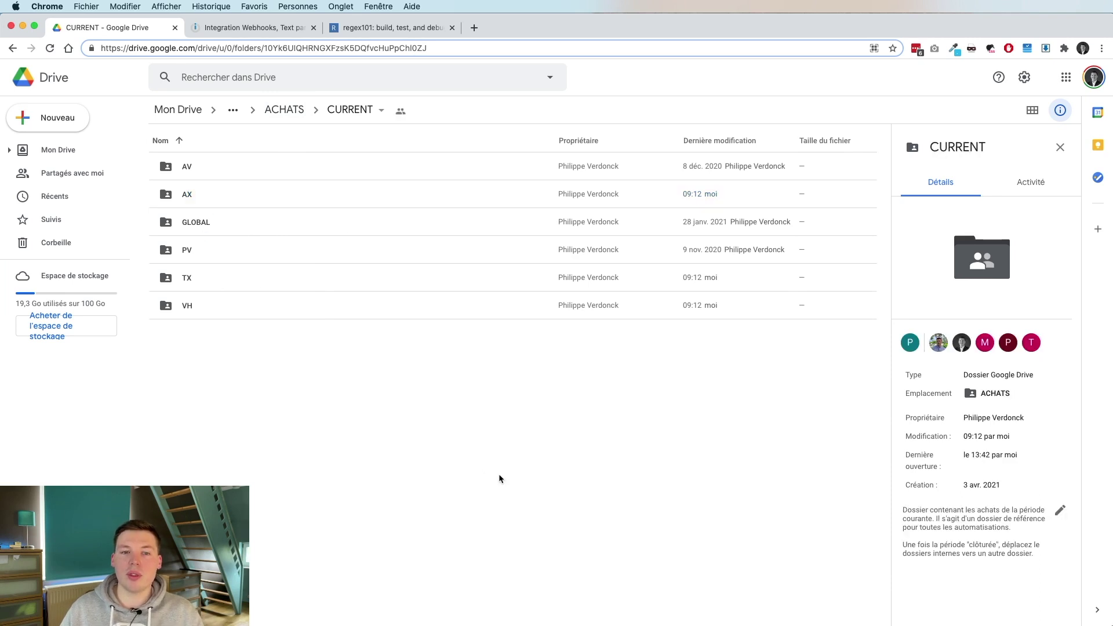
pyautogui.click(281, 30)
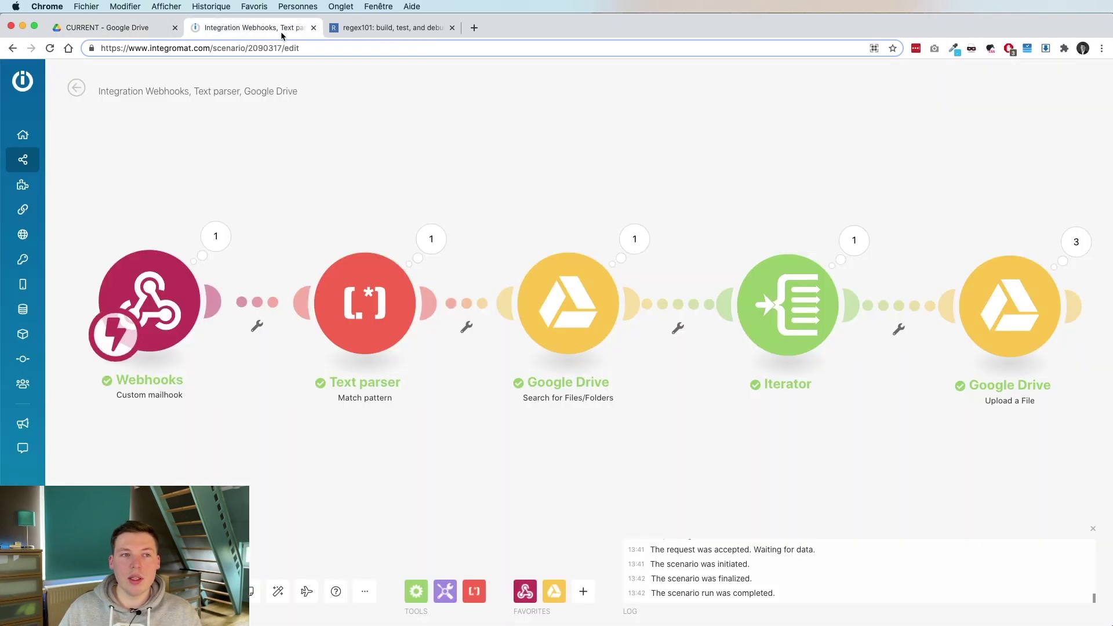